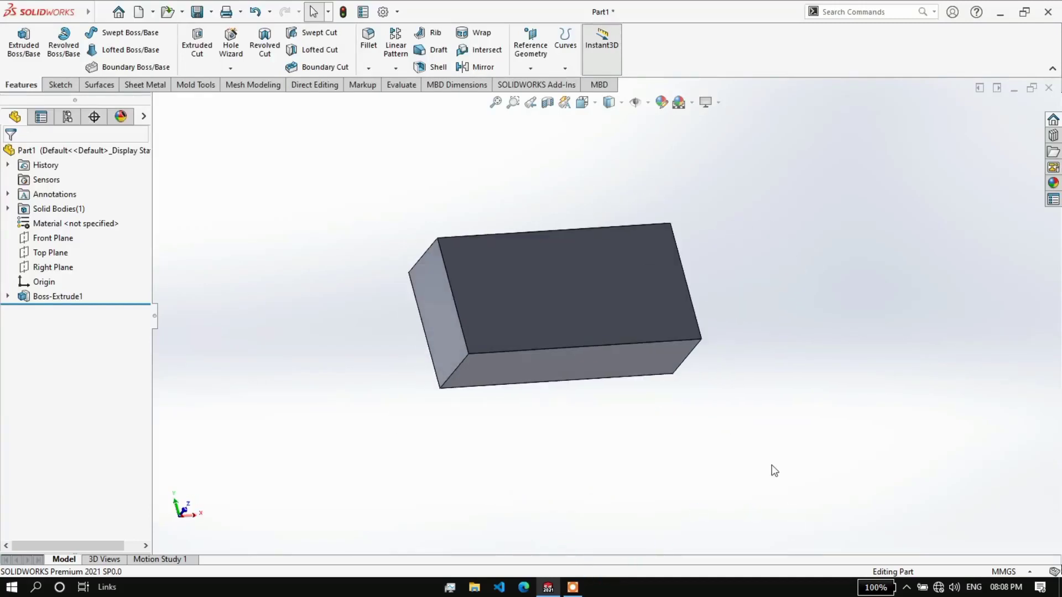
Step: Orbit and fit the finished block preview, then launch SOLIDWORKS 2021 from the desktop
{"action": "middle_click_drag", "start_coordinate": [734, 308], "coordinate": [735, 455]}
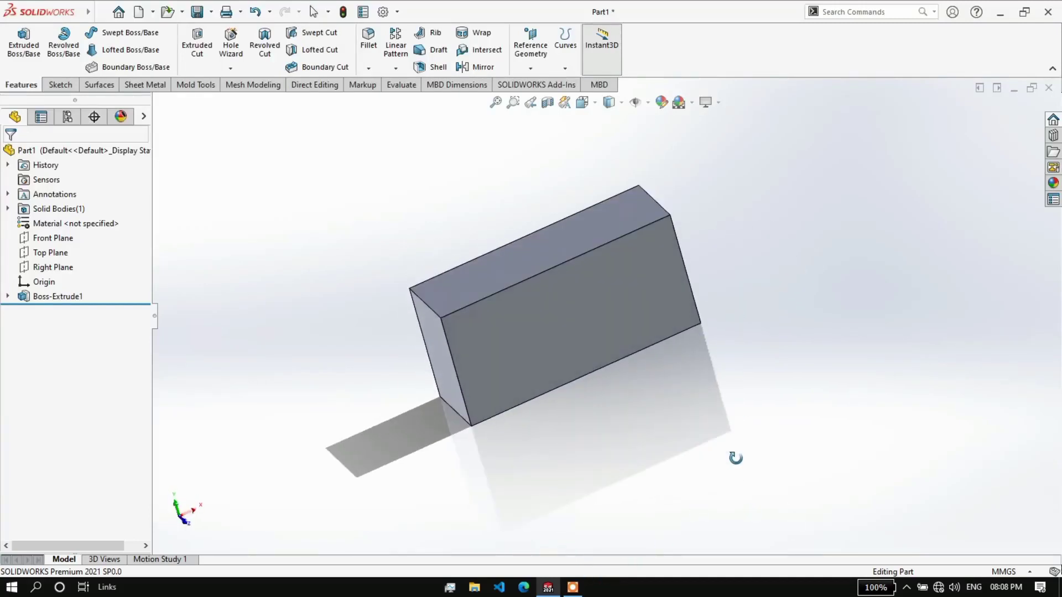
{"action": "scroll", "coordinate": [663, 412], "scroll_direction": "down", "scroll_amount": 2}
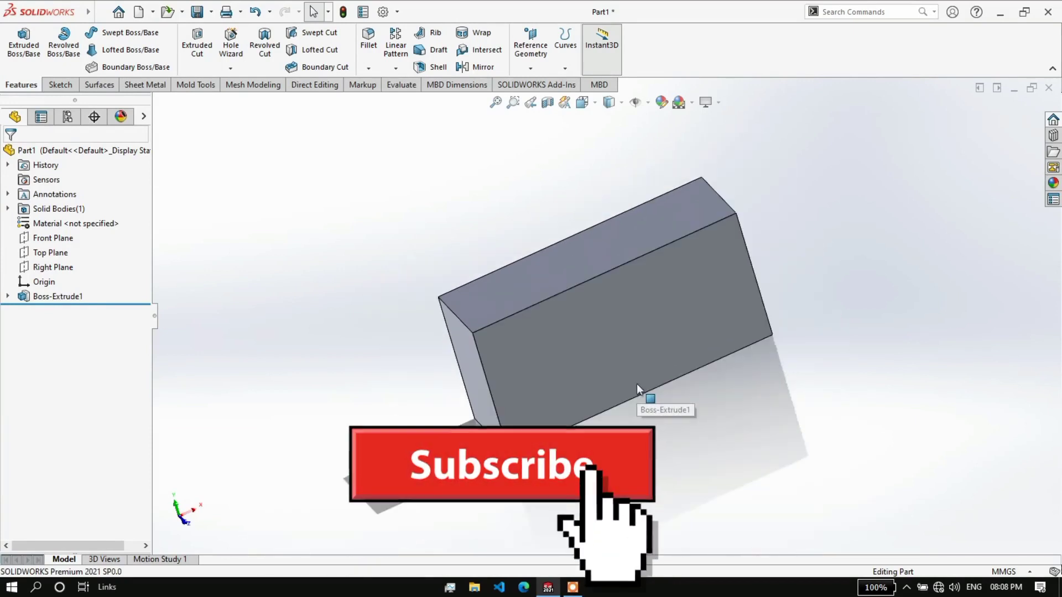
{"action": "left_click", "coordinate": [680, 276]}
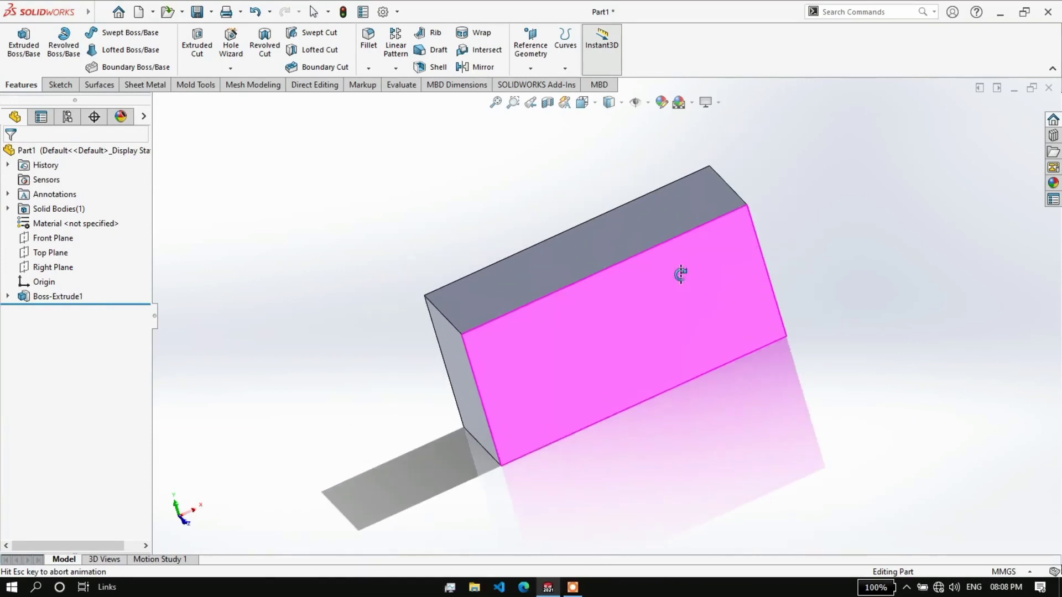
{"action": "middle_click_drag", "start_coordinate": [680, 274], "coordinate": [799, 256]}
{"action": "key", "text": "Escape"}
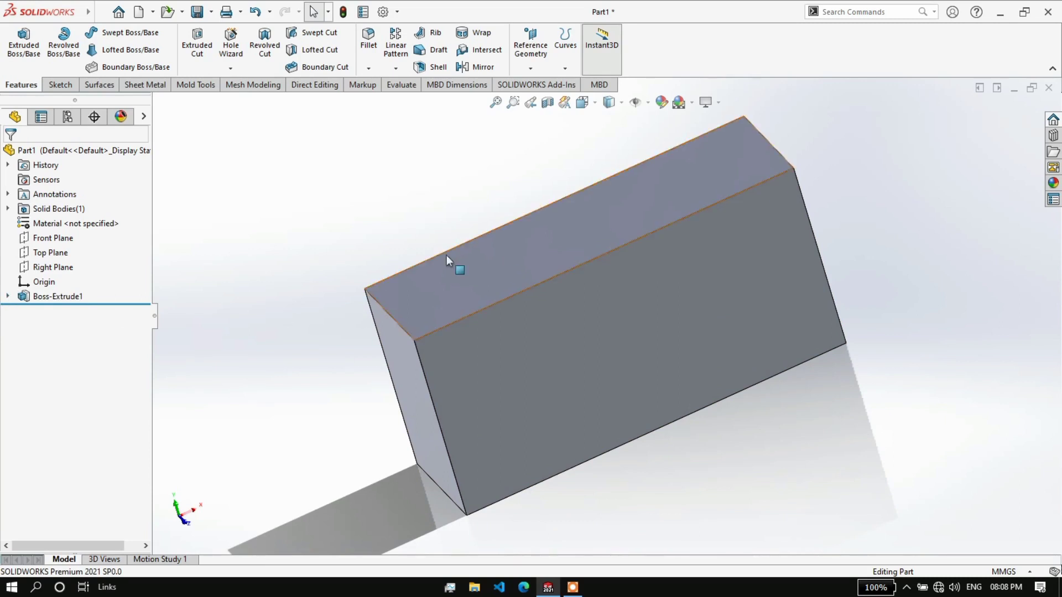
{"action": "key", "text": "f"}
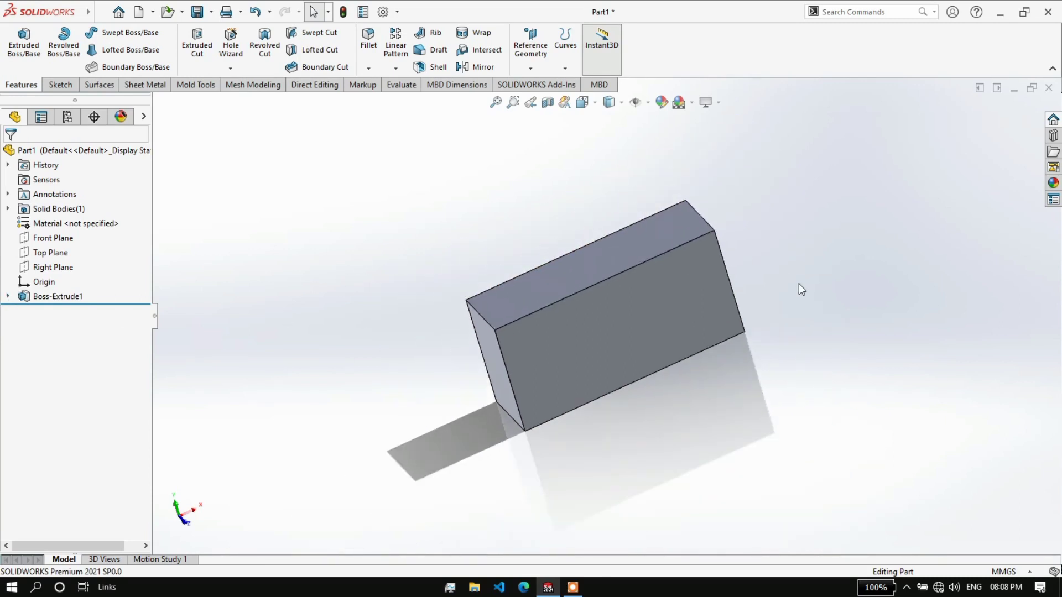
{"action": "scroll", "coordinate": [798, 283], "scroll_direction": "down", "scroll_amount": 2}
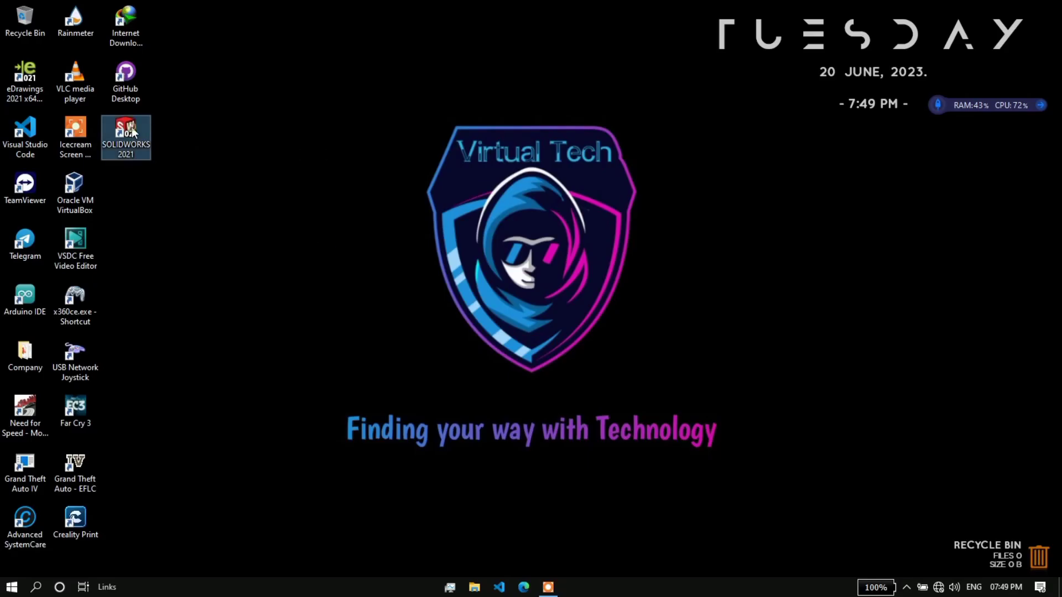
{"action": "double_click", "coordinate": [132, 128]}
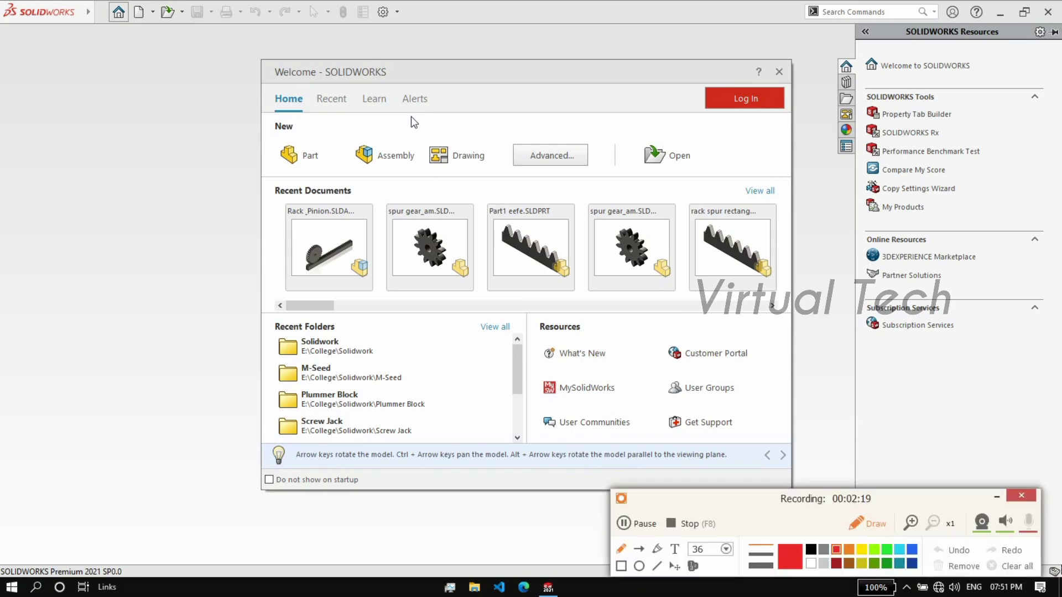
Step: Outline the Welcome window's new-document choices with a red annotation box
{"action": "left_click", "coordinate": [618, 567]}
{"action": "mouse_move", "coordinate": [259, 122]}
{"action": "left_mouse_down"}
{"action": "mouse_move", "coordinate": [435, 176]}
{"action": "mouse_move", "coordinate": [501, 176]}
{"action": "left_mouse_up"}
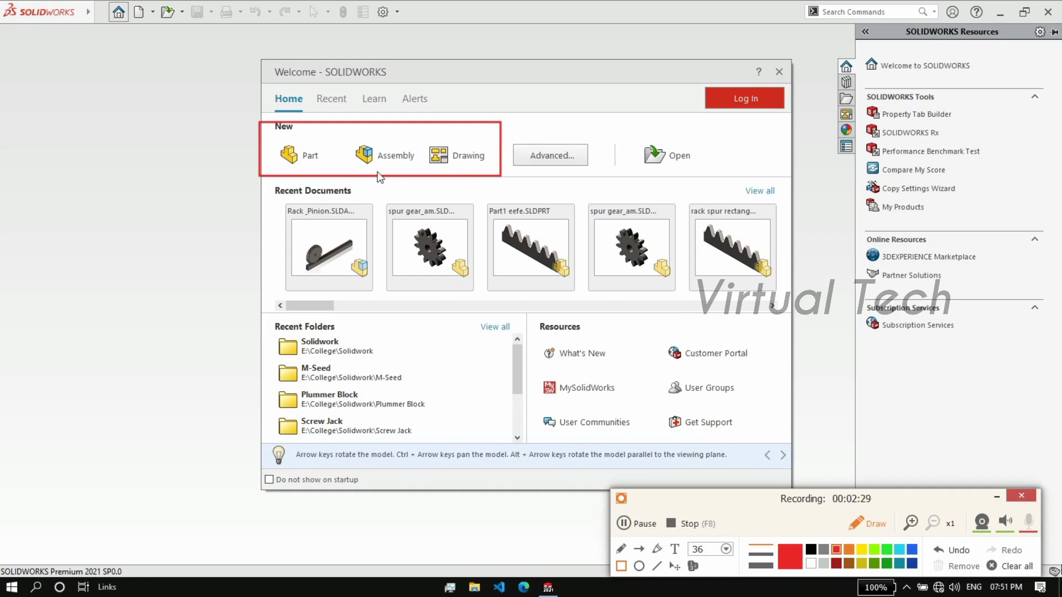
{"action": "key", "text": "Escape"}
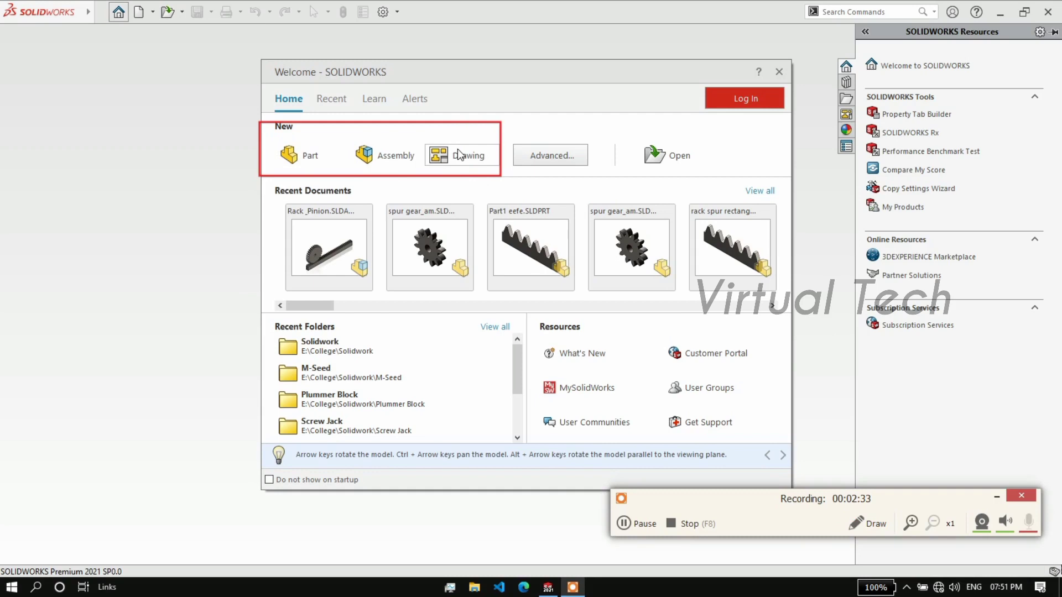
Step: Clear the screen annotations and create a new Part document
{"action": "key", "text": "ctrl+alt+e"}
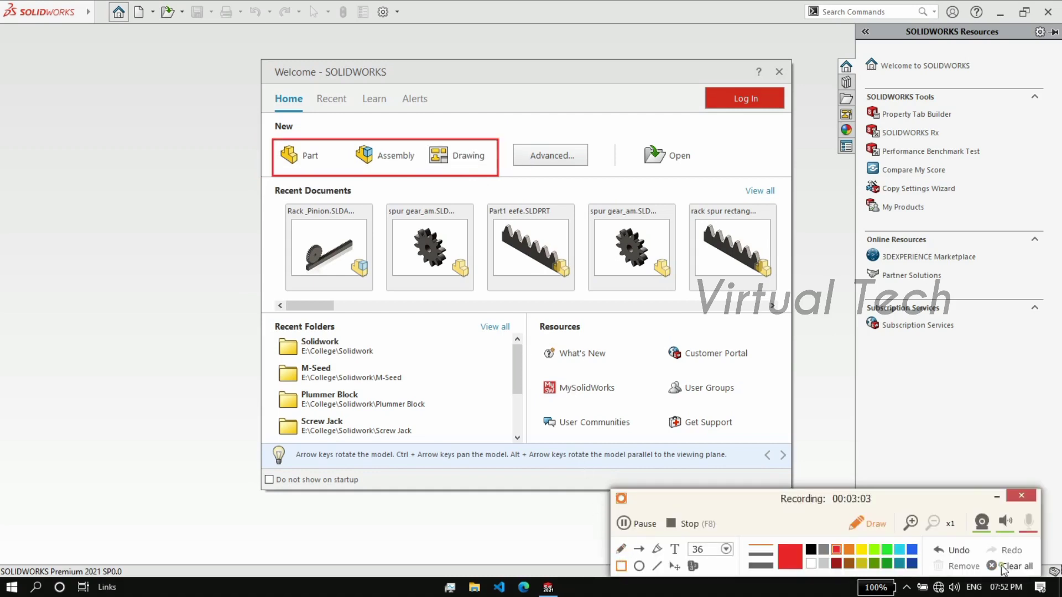
{"action": "left_click", "coordinate": [1011, 566]}
{"action": "key", "text": "Escape"}
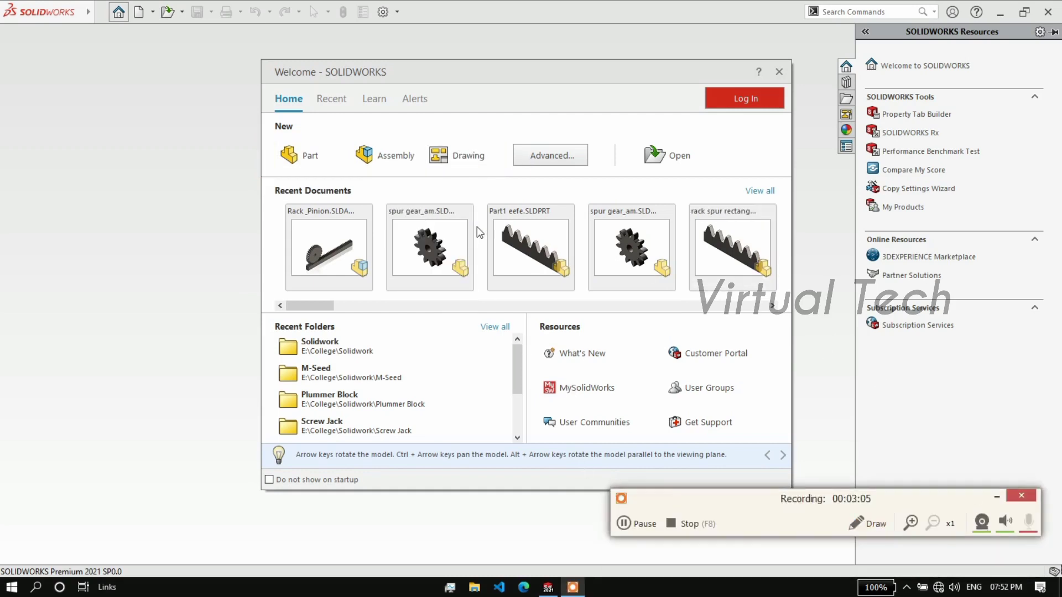
{"action": "left_click", "coordinate": [311, 155]}
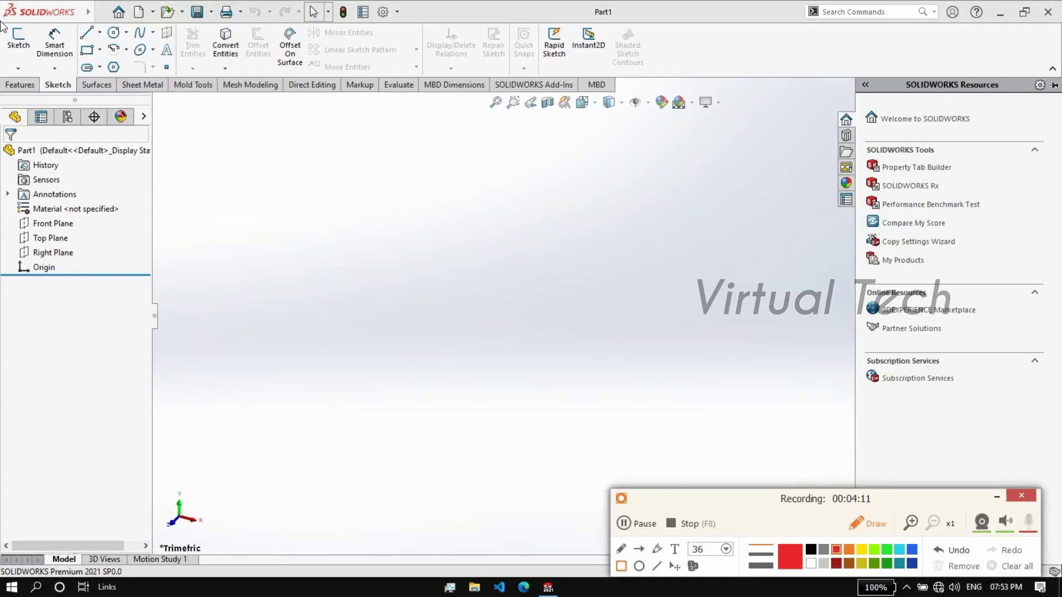
{"action": "mouse_move", "coordinate": [2, 28]}
{"action": "left_mouse_down"}
{"action": "mouse_move", "coordinate": [1050, 105]}
{"action": "mouse_move", "coordinate": [855, 98]}
{"action": "left_mouse_up"}
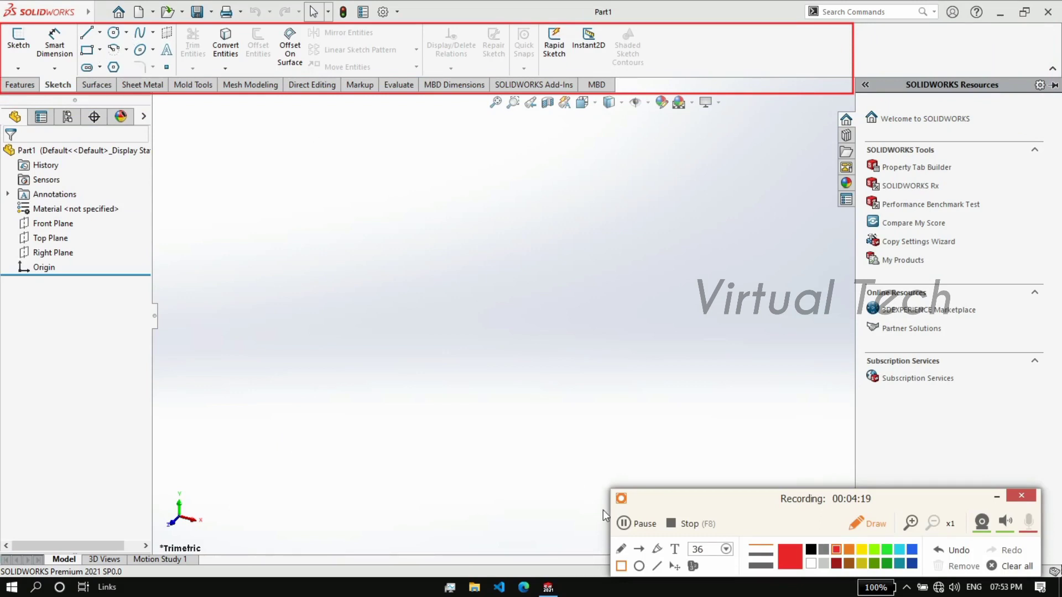
{"action": "type", "text": "tool "}
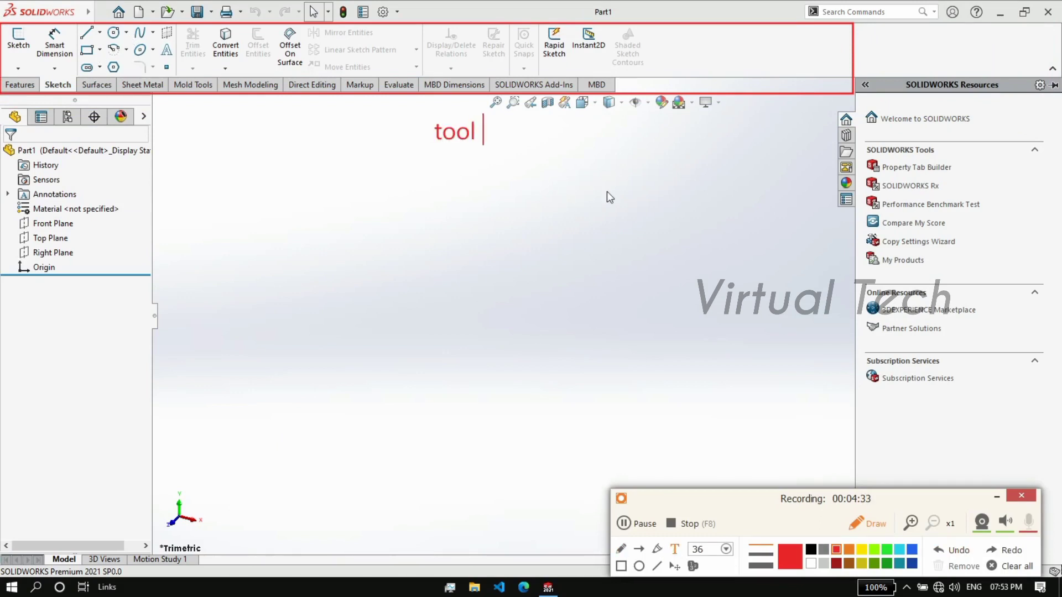
{"action": "type", "text": "Bra"}
{"action": "key", "text": "BackSpace"}
{"action": "key", "text": "BackSpace"}
{"action": "type", "text": "ar"}
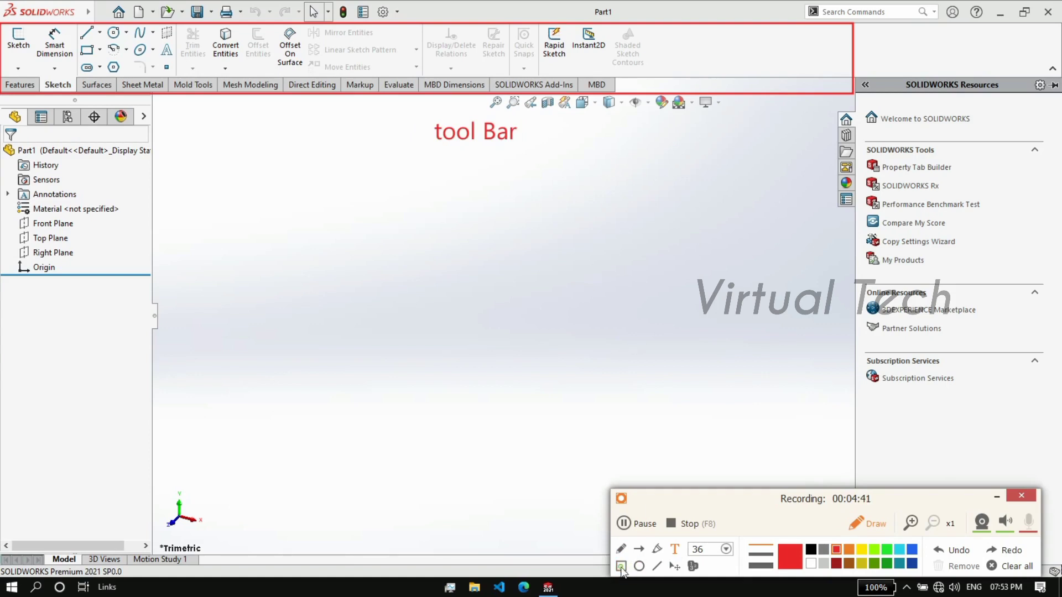
{"action": "left_click_drag", "start_coordinate": [2, 99], "coordinate": [153, 396]}
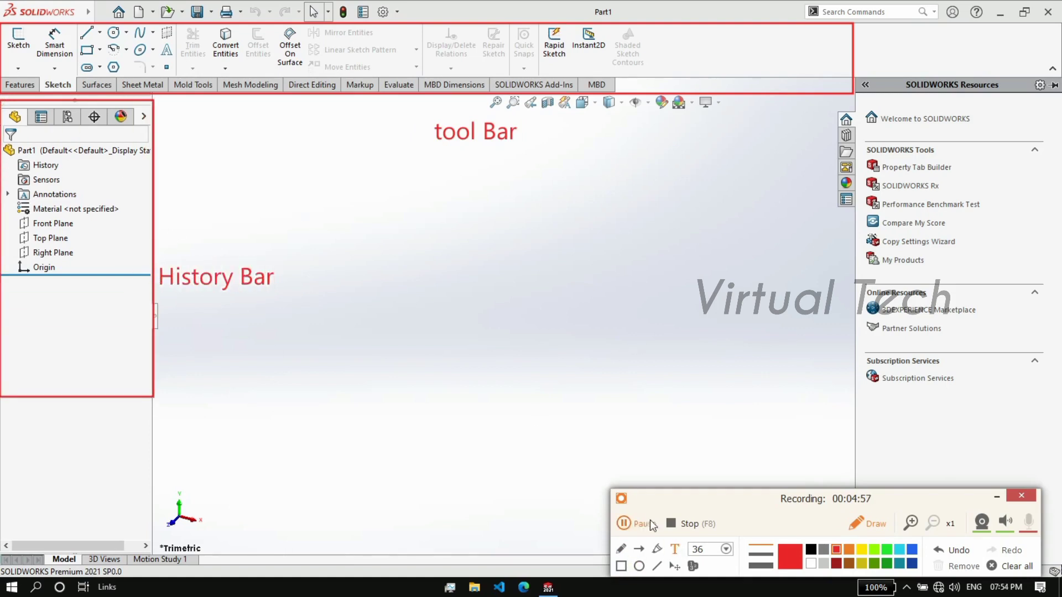
{"action": "left_click_drag", "start_coordinate": [857, 90], "coordinate": [1057, 427]}
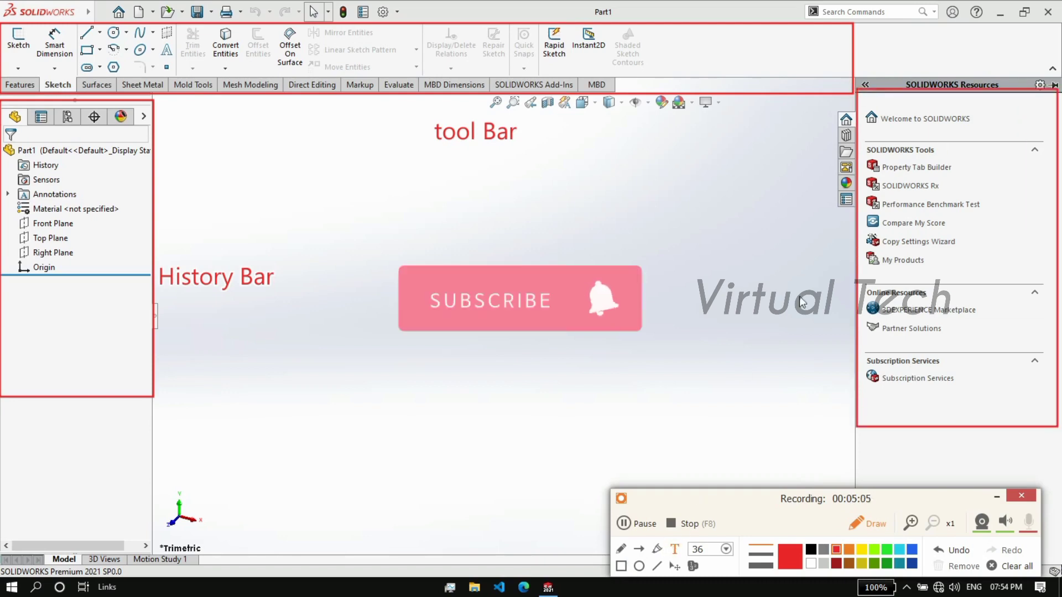
{"action": "type", "text": "lper Bar"}
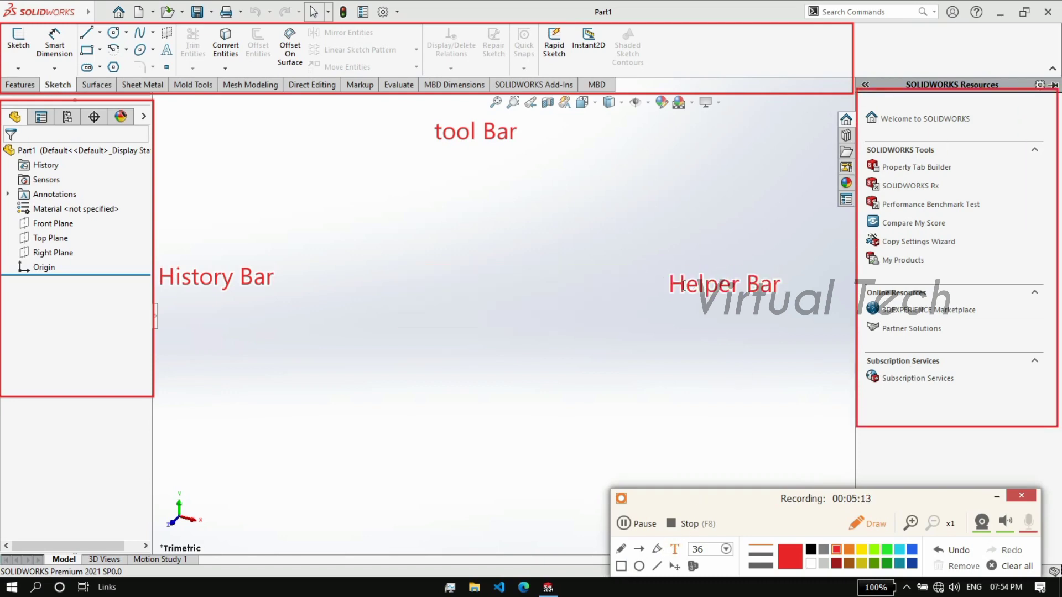
{"action": "left_click", "coordinate": [674, 566]}
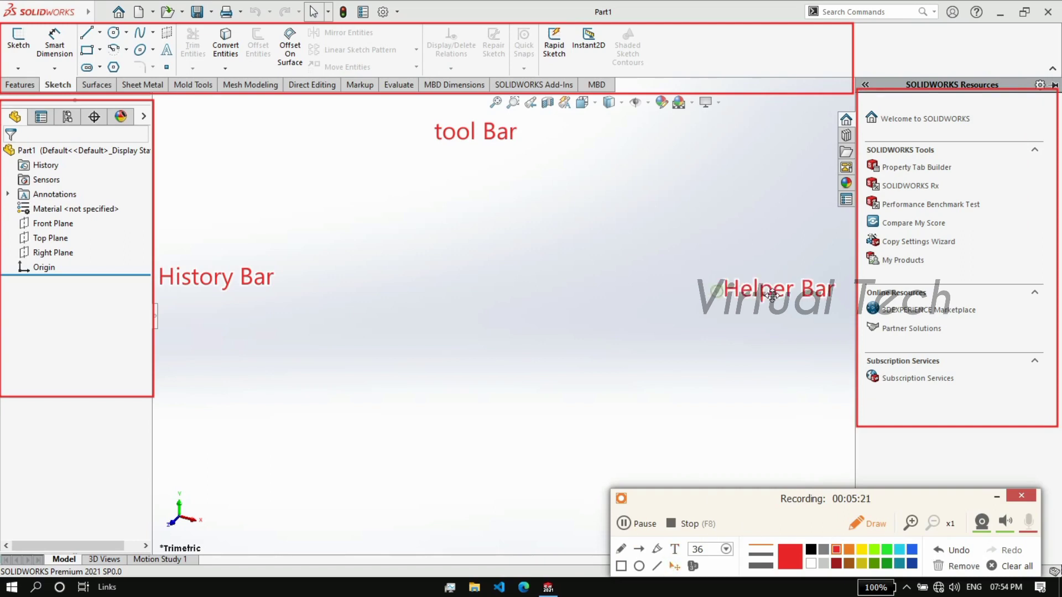
{"action": "left_click_drag", "start_coordinate": [476, 131], "coordinate": [705, 53]}
{"action": "left_click_drag", "start_coordinate": [724, 283], "coordinate": [956, 405]}
{"action": "left_click_drag", "start_coordinate": [218, 275], "coordinate": [84, 331]}
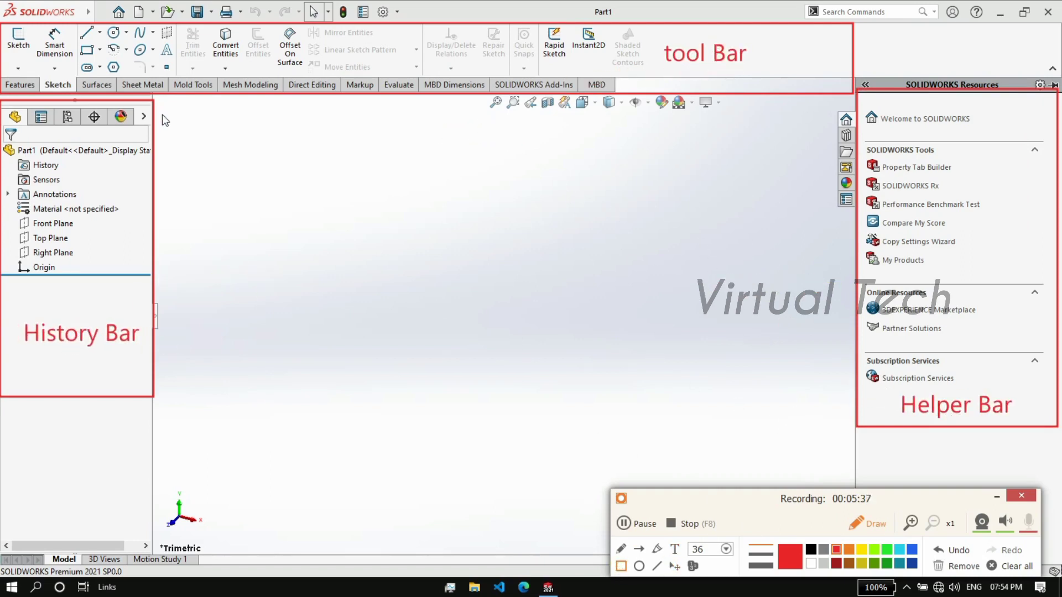
{"action": "left_click_drag", "start_coordinate": [164, 104], "coordinate": [798, 448]}
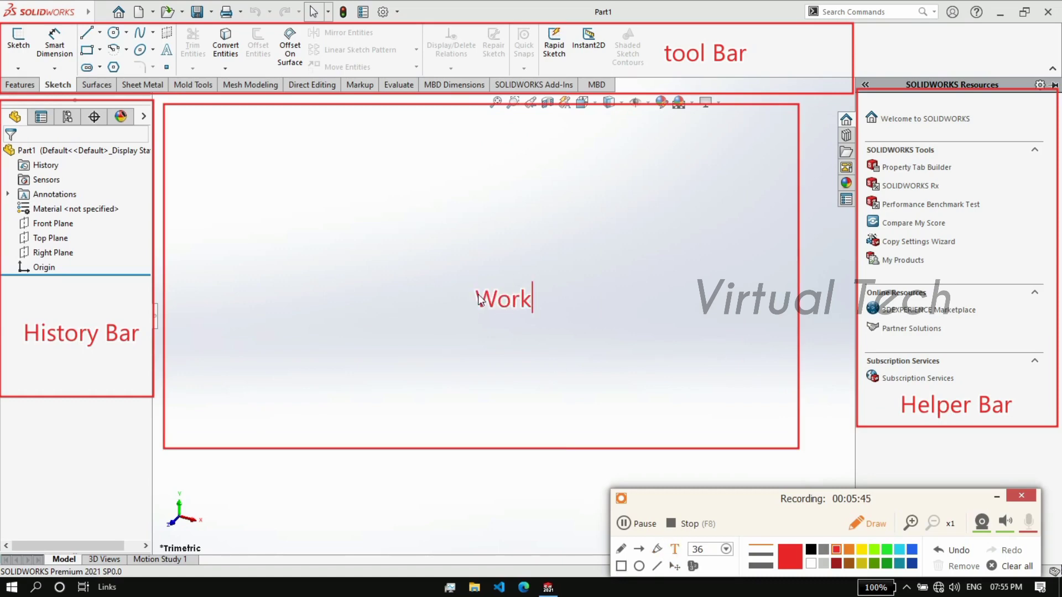
{"action": "left_click_drag", "start_coordinate": [740, 448], "coordinate": [766, 472]}
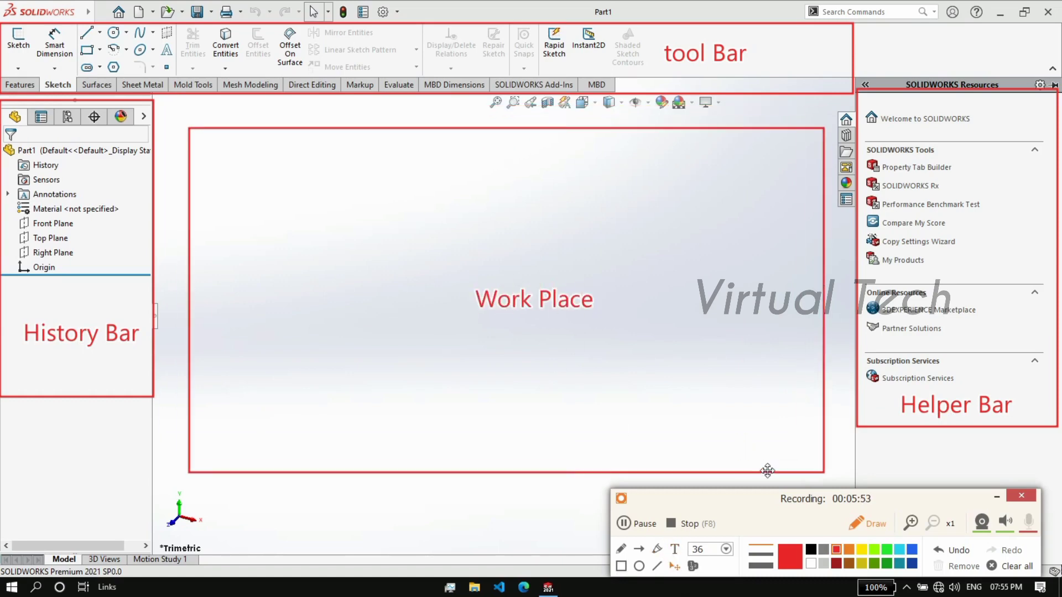
{"action": "left_click_drag", "start_coordinate": [527, 299], "coordinate": [531, 288]}
{"action": "left_click_drag", "start_coordinate": [162, 489], "coordinate": [210, 538]}
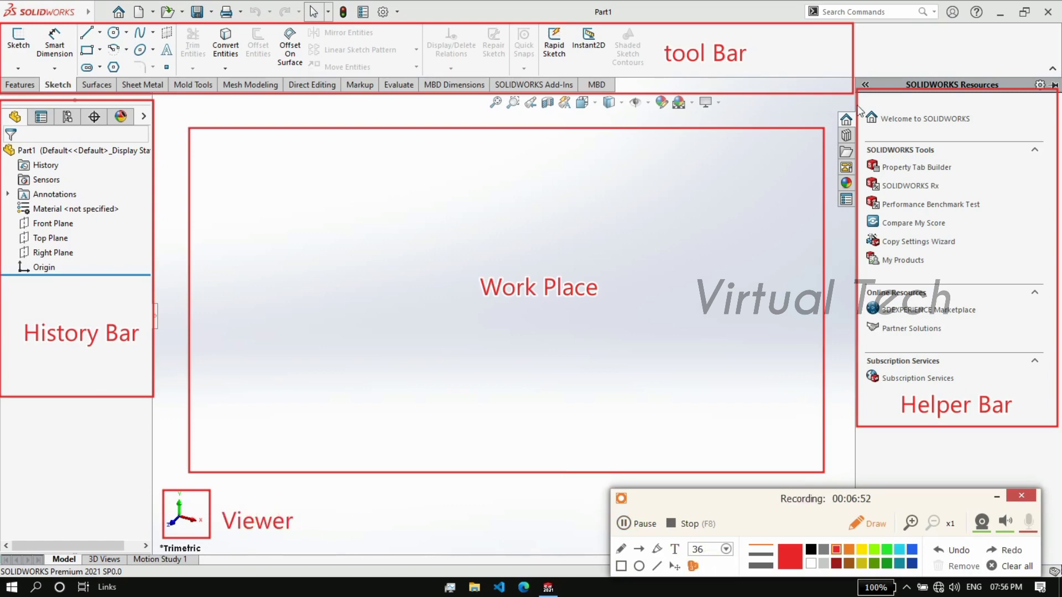
Step: Number the tool bar, History Bar, Helper Bar, Work Place and Viewer 1–5, then hide the recorder
{"action": "left_click", "coordinate": [803, 45]}
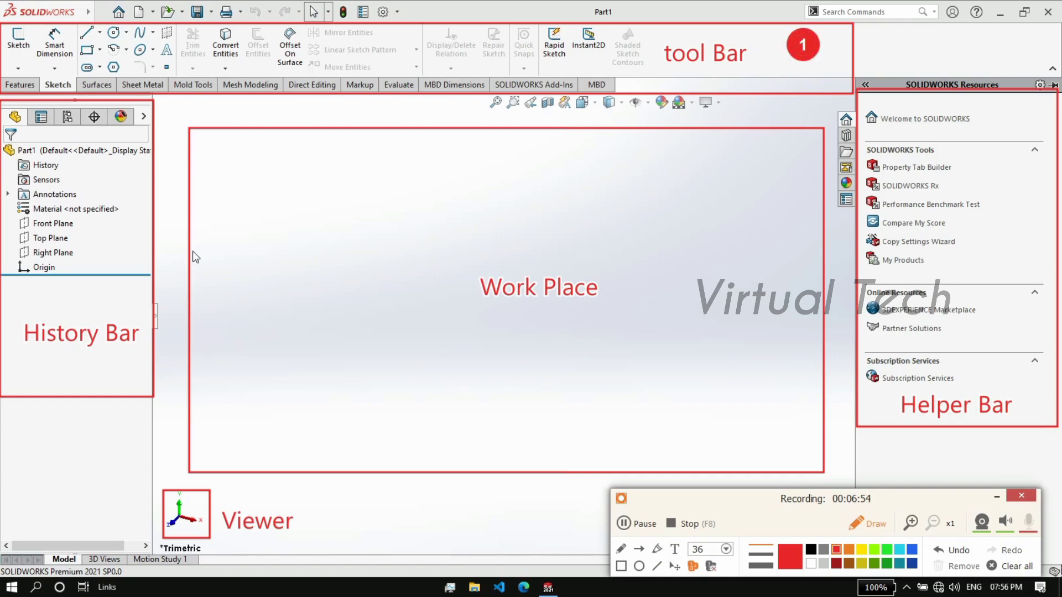
{"action": "left_click", "coordinate": [86, 298]}
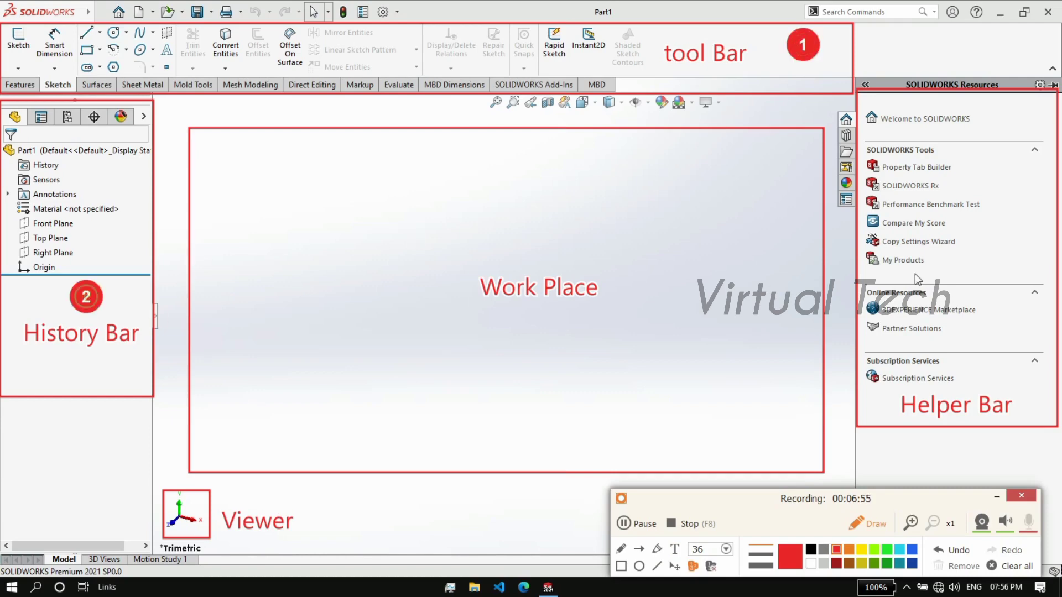
{"action": "left_click", "coordinate": [1006, 332]}
{"action": "left_click", "coordinate": [404, 288]}
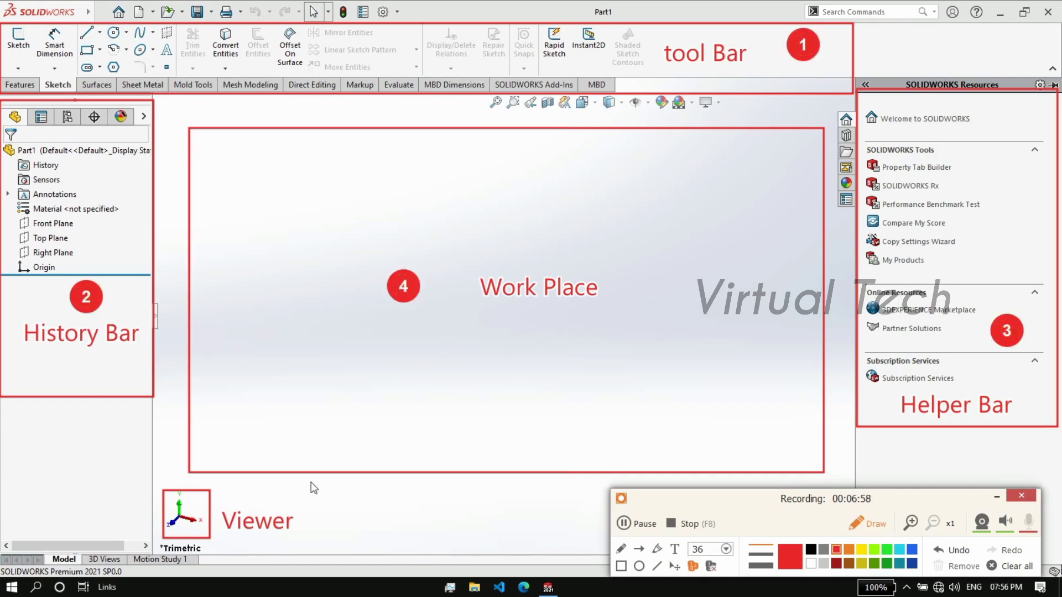
{"action": "left_click", "coordinate": [308, 523]}
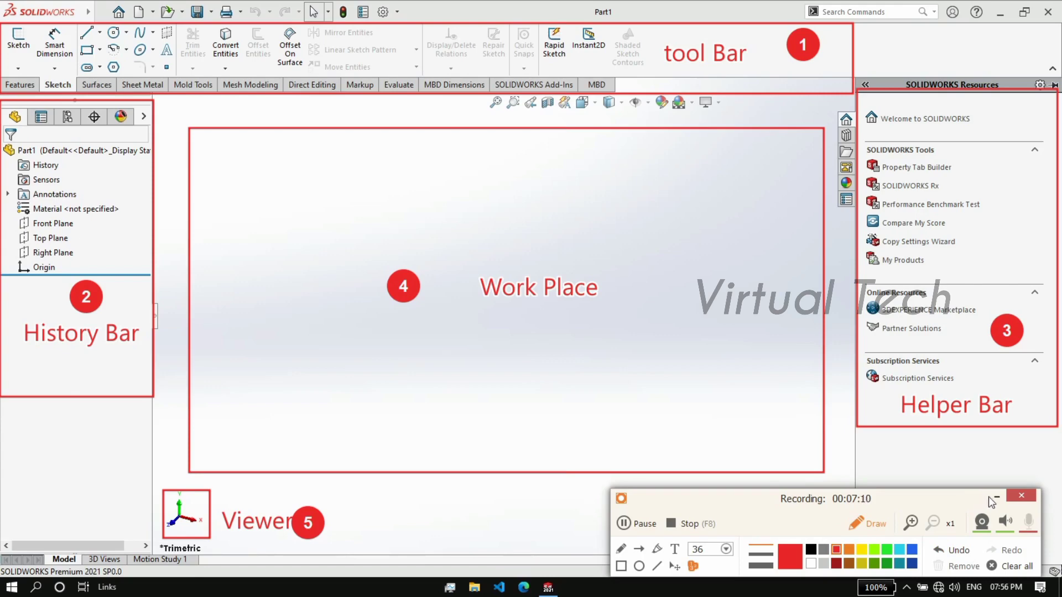
{"action": "left_click", "coordinate": [996, 496]}
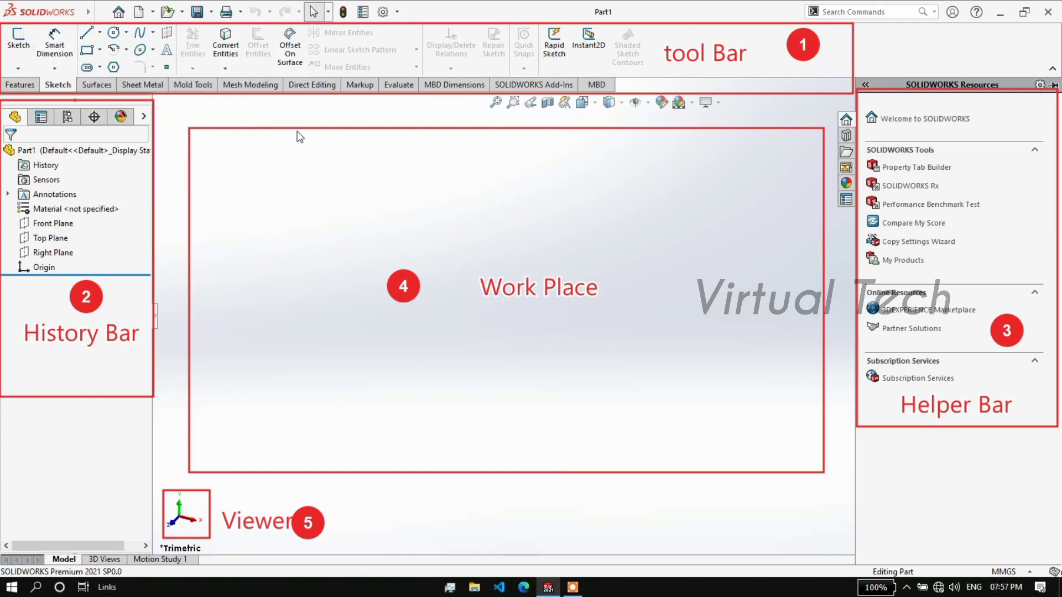
Step: Search Windows Start for 'paint' and launch the Paint app
{"action": "key", "text": "super"}
{"action": "type", "text": "pain"}
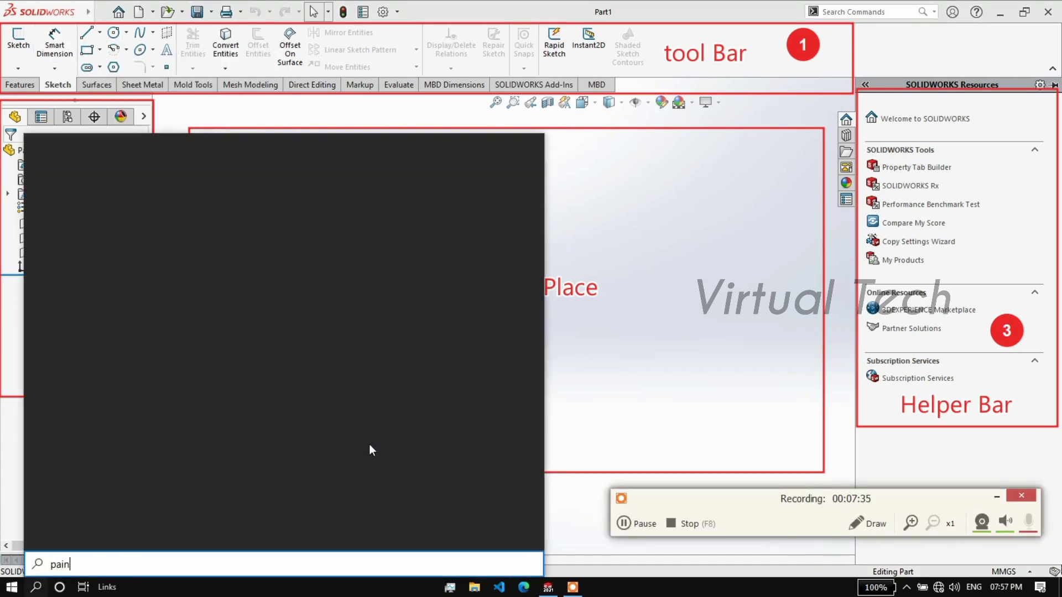
{"action": "type", "text": "rt"}
{"action": "key", "text": "BackSpace"}
{"action": "key", "text": "BackSpace"}
{"action": "type", "text": "t"}
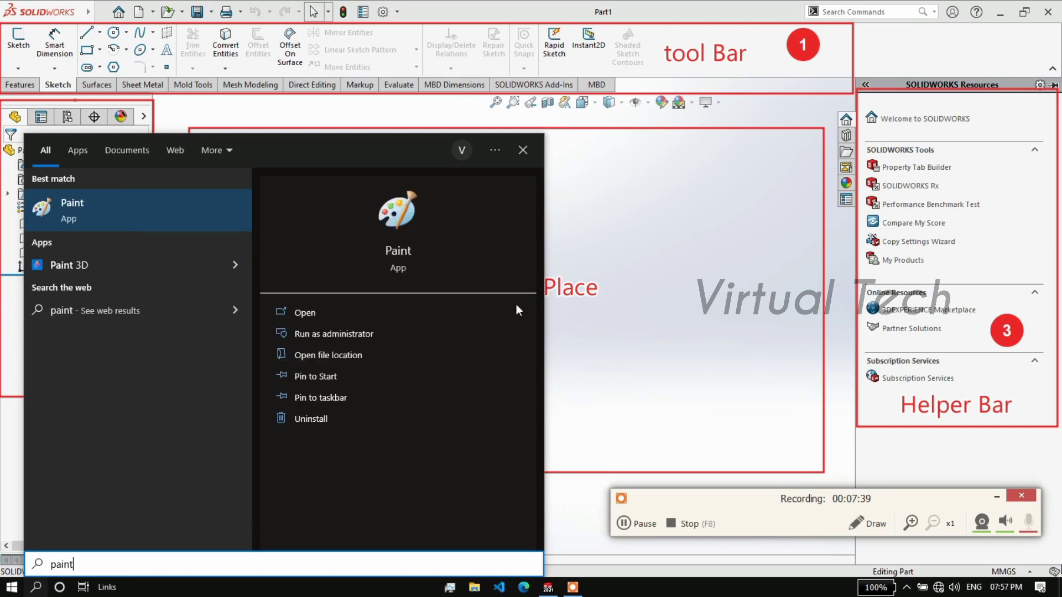
{"action": "key", "text": "Return"}
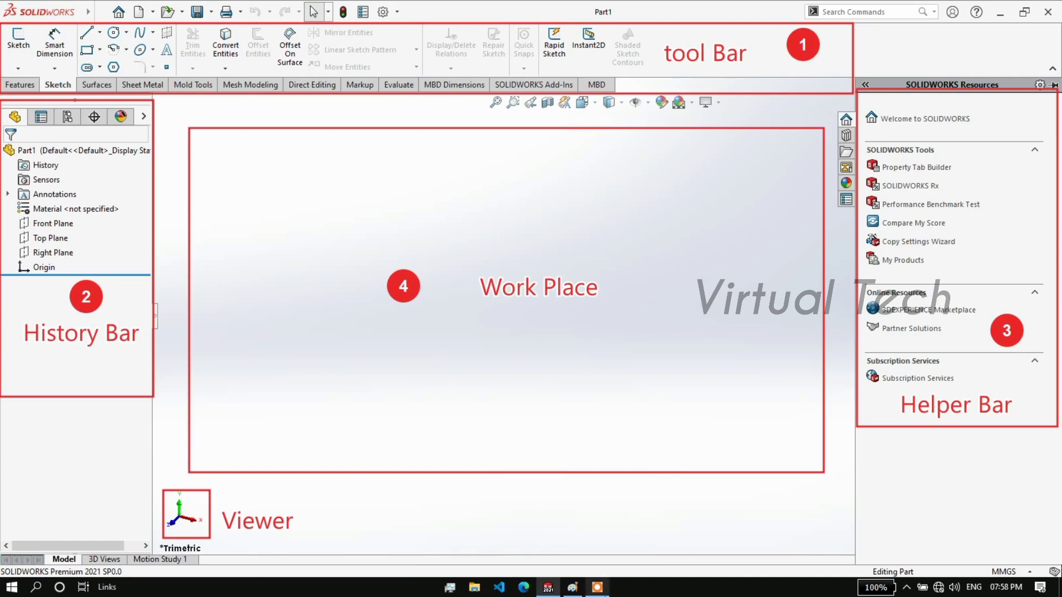
Step: Restore the recorder's drawing tools and clear all earlier numbered markers
{"action": "left_click", "coordinate": [597, 587]}
{"action": "left_click", "coordinate": [868, 523]}
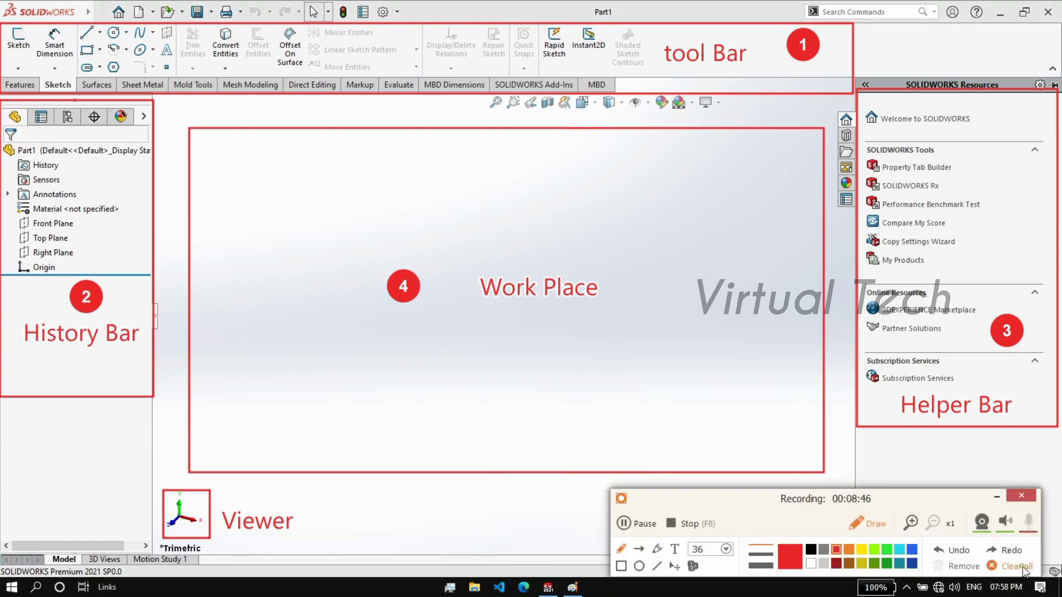
{"action": "left_click", "coordinate": [1021, 567]}
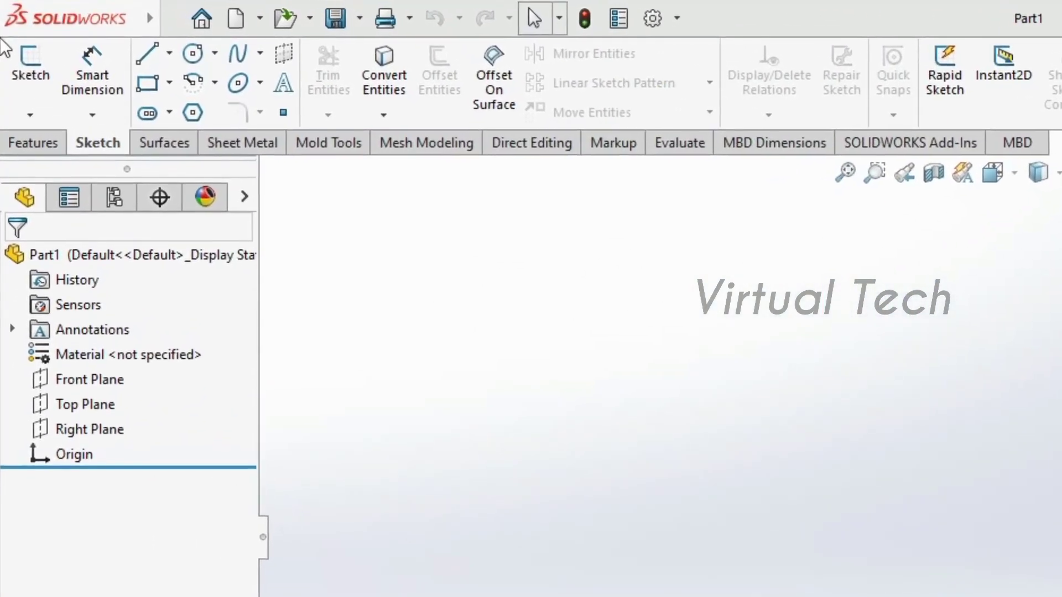
Step: Box the Sketch ribbon and then the feature tree in red
{"action": "left_click_drag", "start_coordinate": [2, 23], "coordinate": [863, 87]}
{"action": "left_click_drag", "start_coordinate": [1061, 145], "coordinate": [1061, 161]}
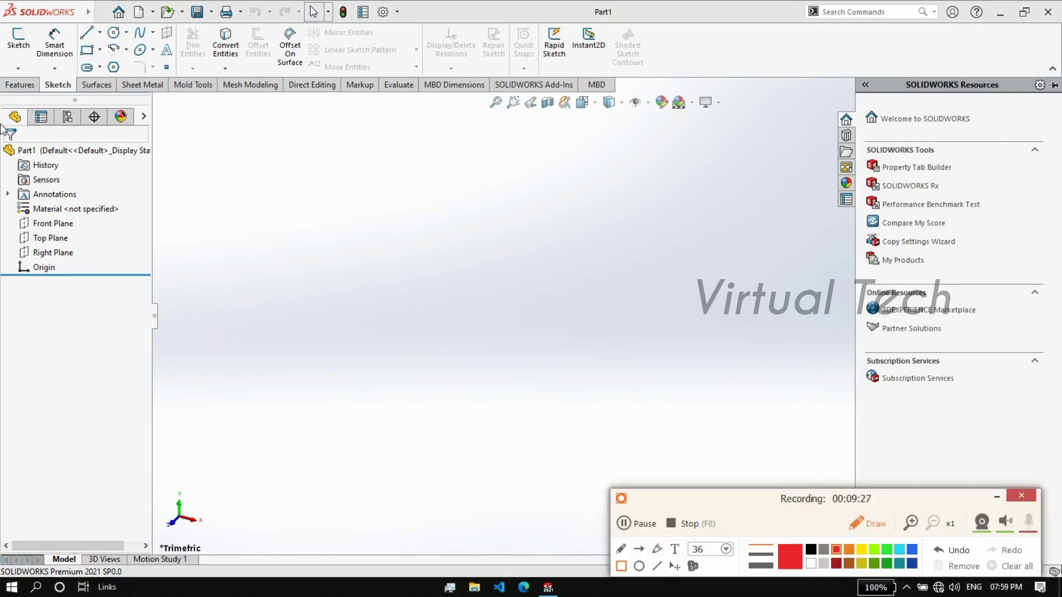
{"action": "left_click_drag", "start_coordinate": [1, 137], "coordinate": [153, 381]}
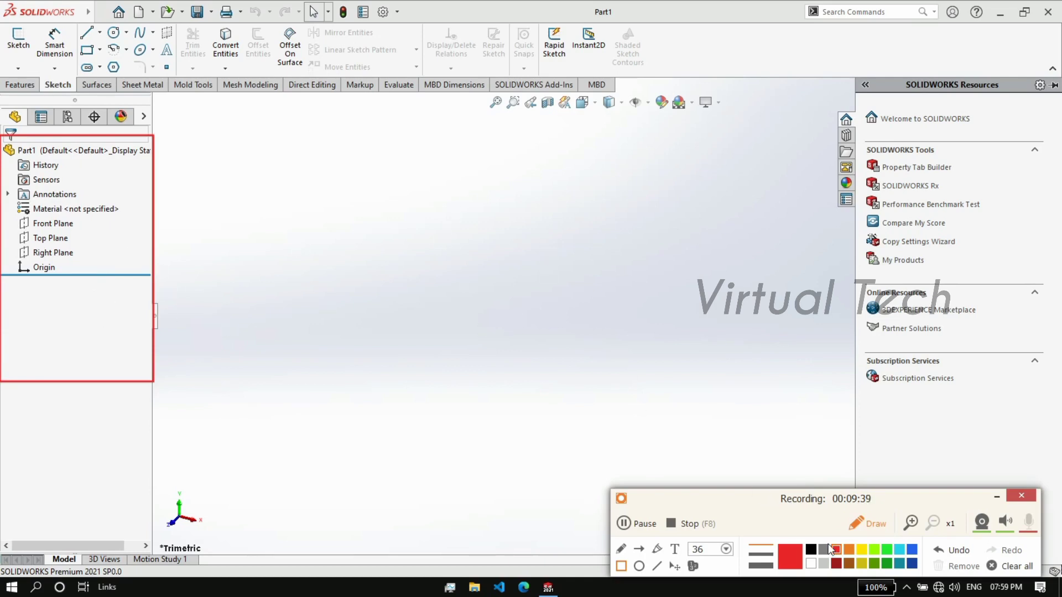
Step: Move the red box onto the SOLIDWORKS Resources panel, then erase it
{"action": "left_click", "coordinate": [677, 566]}
{"action": "mouse_move", "coordinate": [153, 367]}
{"action": "left_mouse_down"}
{"action": "mouse_move", "coordinate": [944, 322]}
{"action": "mouse_move", "coordinate": [1006, 359]}
{"action": "left_mouse_up"}
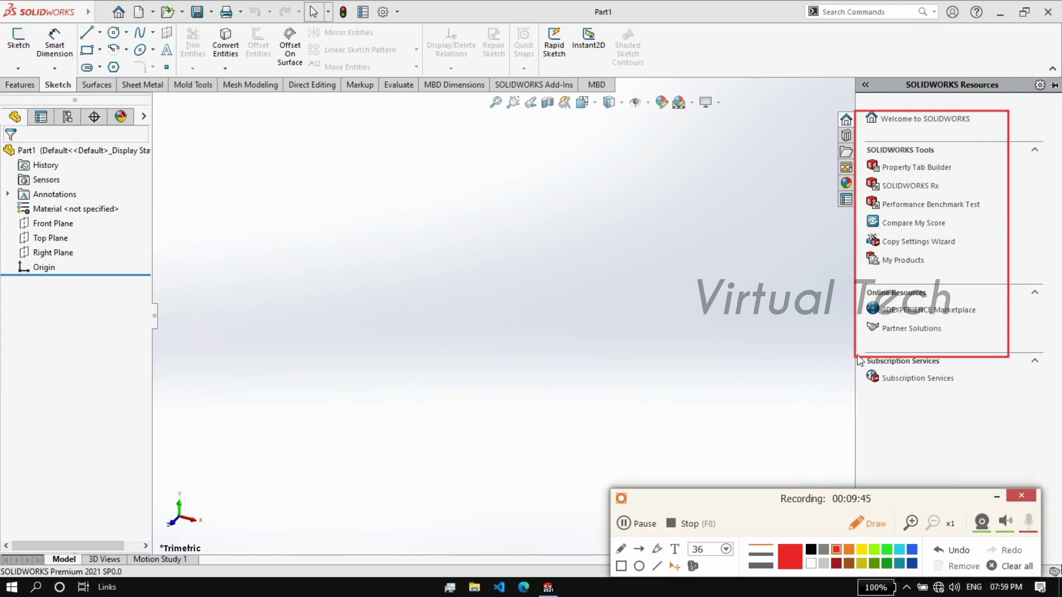
{"action": "mouse_move", "coordinate": [855, 357]}
{"action": "left_mouse_down"}
{"action": "mouse_move", "coordinate": [836, 381]}
{"action": "mouse_move", "coordinate": [865, 369]}
{"action": "left_mouse_up"}
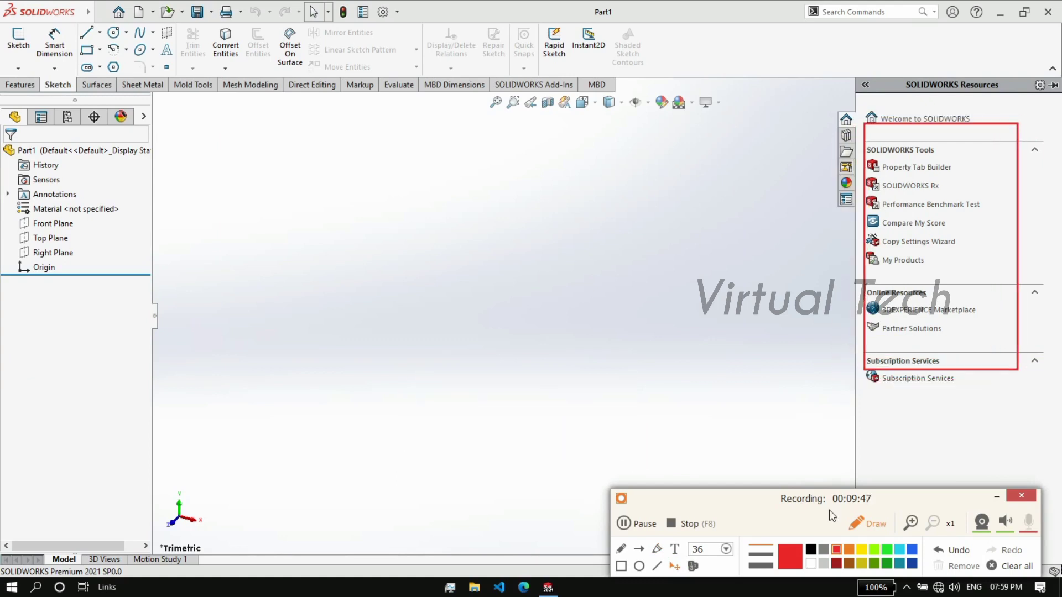
{"action": "left_click", "coordinate": [1007, 566]}
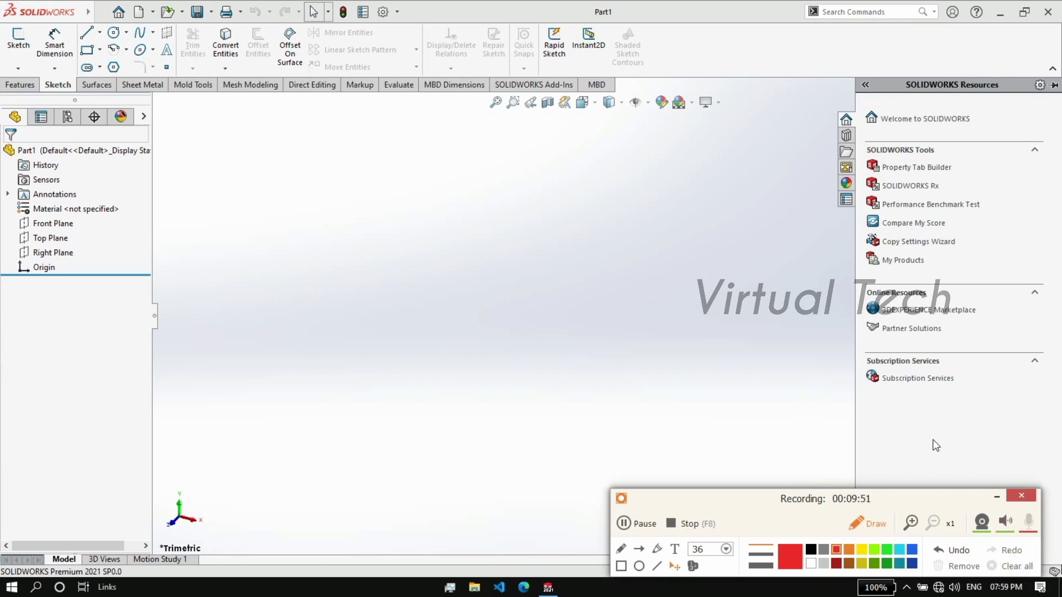
{"action": "left_click", "coordinate": [621, 567]}
{"action": "left_click_drag", "start_coordinate": [821, 85], "coordinate": [1039, 341]}
{"action": "left_click_drag", "start_coordinate": [1057, 387], "coordinate": [1048, 425]}
{"action": "left_click_drag", "start_coordinate": [156, 488], "coordinate": [232, 542]}
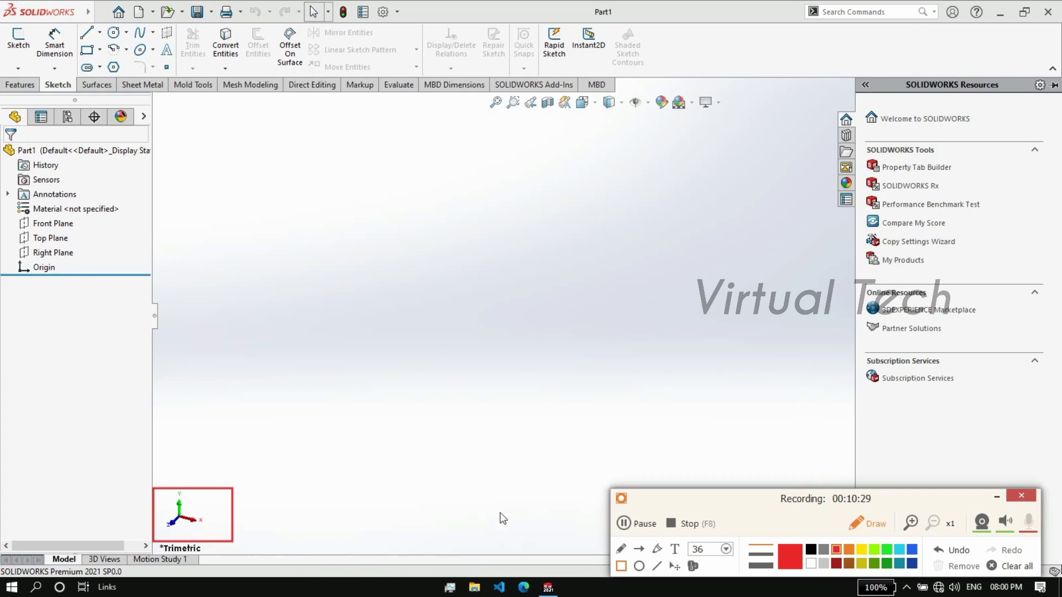
{"action": "left_click", "coordinate": [620, 567]}
{"action": "left_click", "coordinate": [1010, 567]}
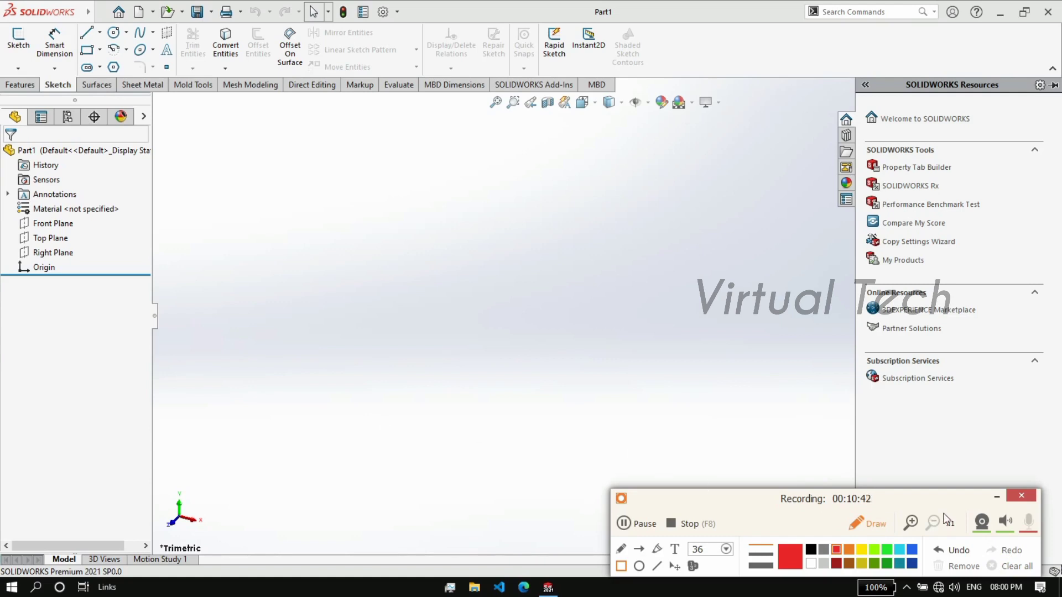
Step: Select Front Plane in the feature tree and turn the view normal to it
{"action": "left_click", "coordinate": [996, 495]}
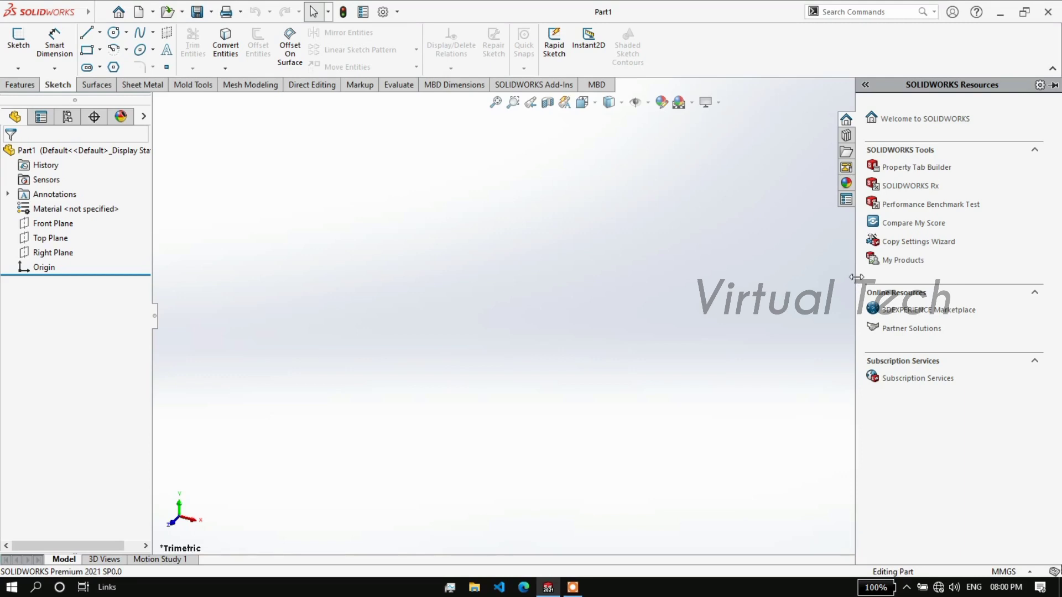
{"action": "left_click", "coordinate": [59, 224]}
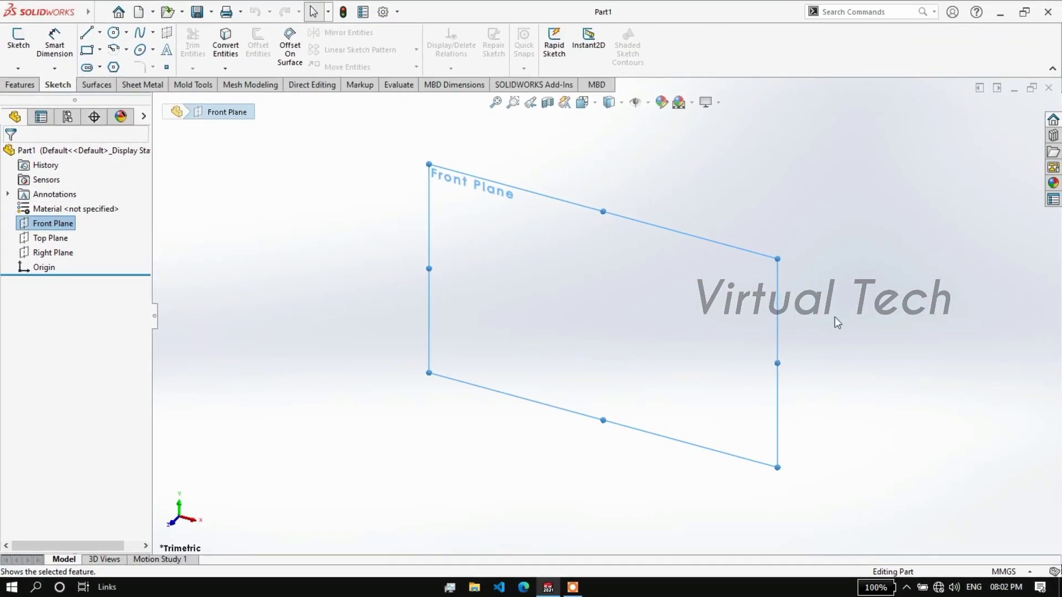
{"action": "left_click", "coordinate": [397, 290]}
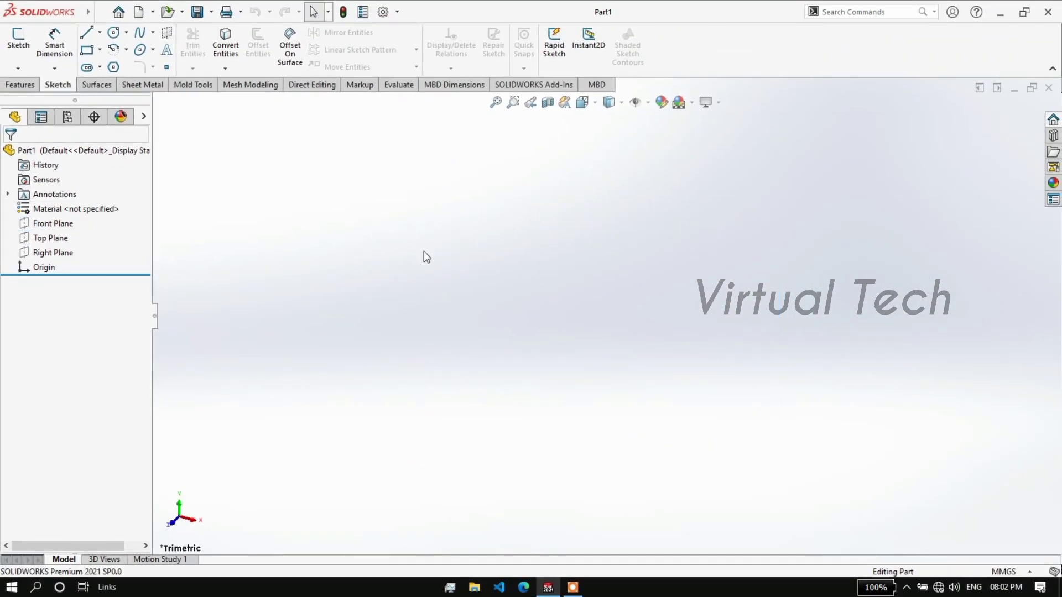
{"action": "left_click", "coordinate": [55, 224]}
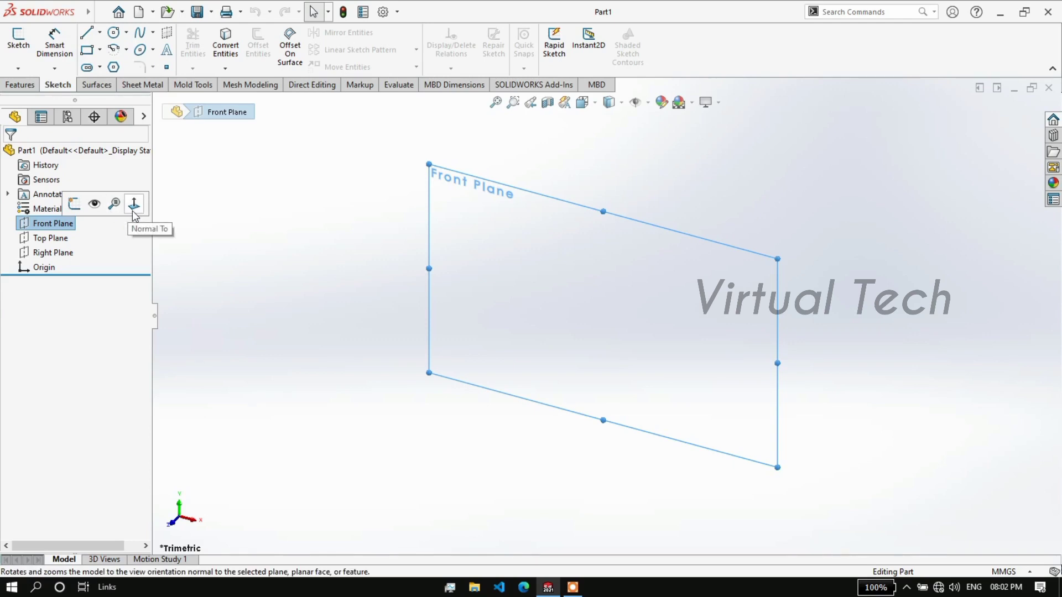
{"action": "left_click", "coordinate": [133, 210]}
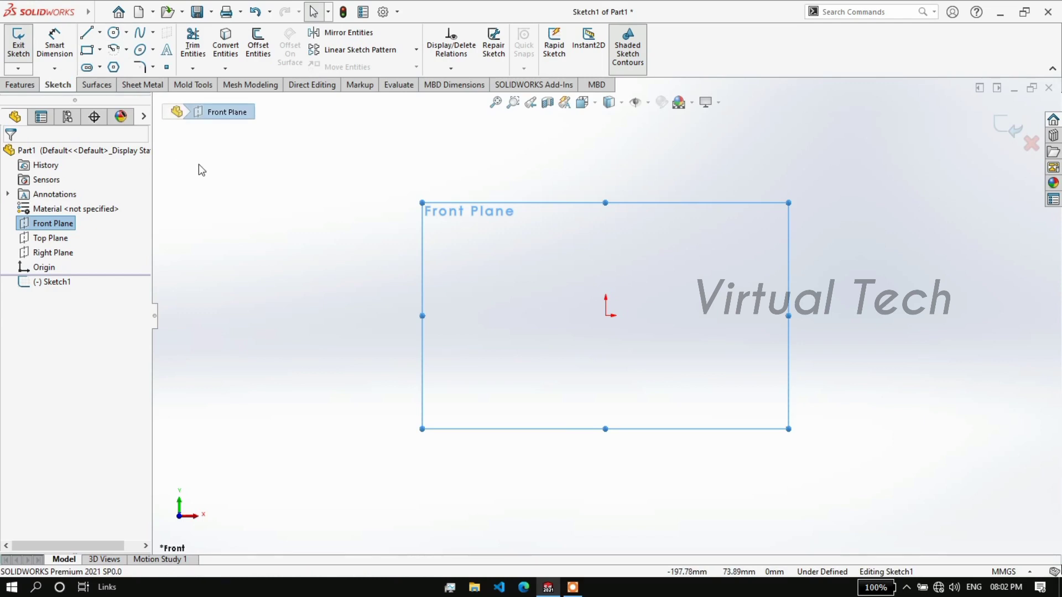
Step: Draw a center rectangle on the Front Plane, centred on the origin
{"action": "key", "text": "ctrl+b"}
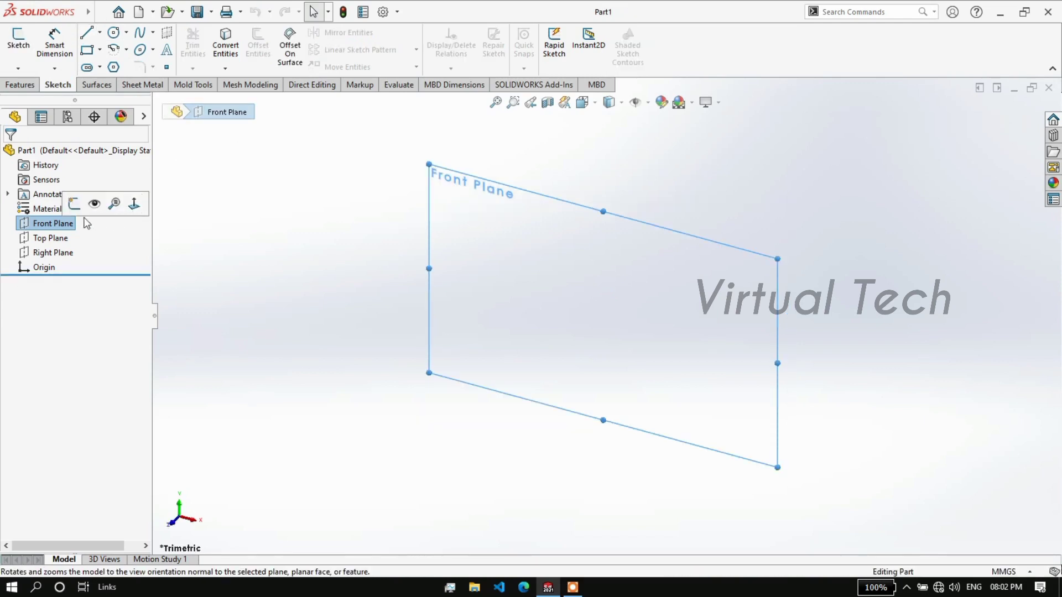
{"action": "left_click", "coordinate": [75, 204]}
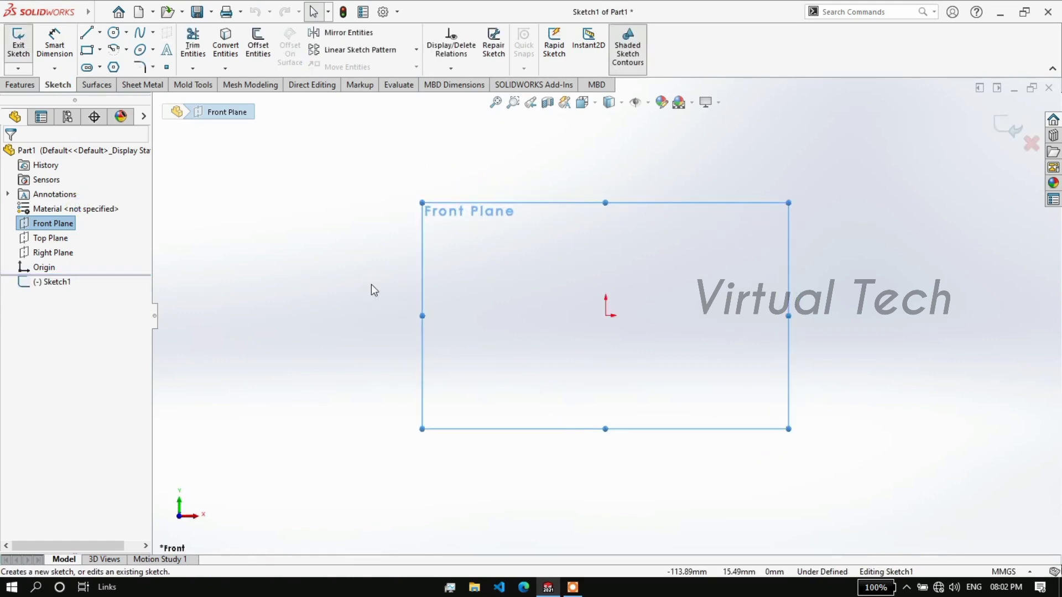
{"action": "left_click", "coordinate": [99, 50]}
{"action": "left_click", "coordinate": [109, 88]}
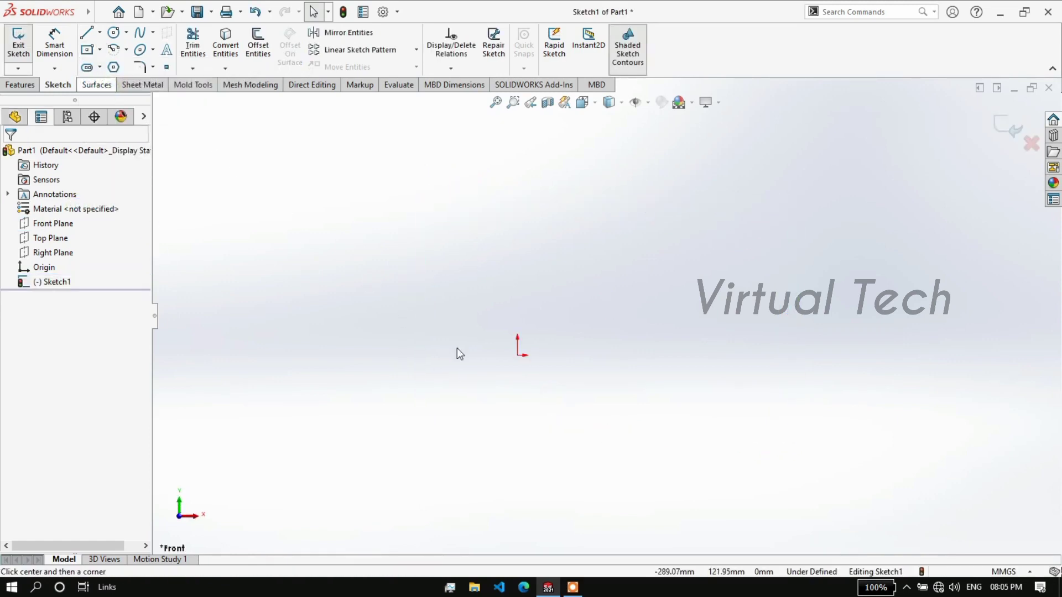
{"action": "left_click", "coordinate": [518, 354]}
{"action": "left_click", "coordinate": [710, 456]}
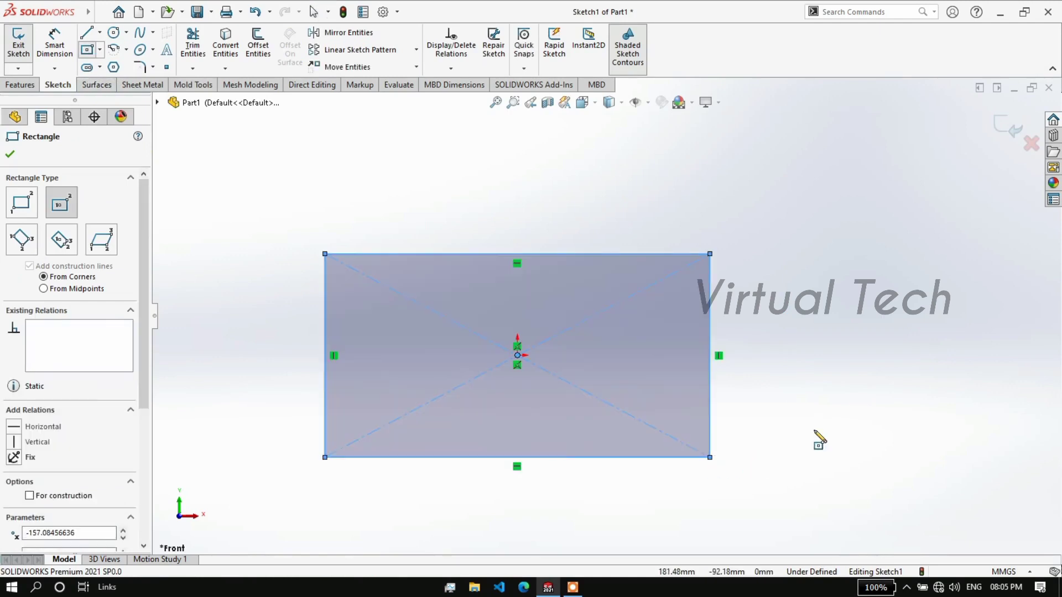
Step: Dimension the rectangle 50 mm high and 100 mm wide
{"action": "right_click_drag", "start_coordinate": [818, 438], "coordinate": [818, 404]}
{"action": "left_click", "coordinate": [710, 410]}
{"action": "left_click", "coordinate": [795, 412]}
{"action": "left_click", "coordinate": [797, 387]}
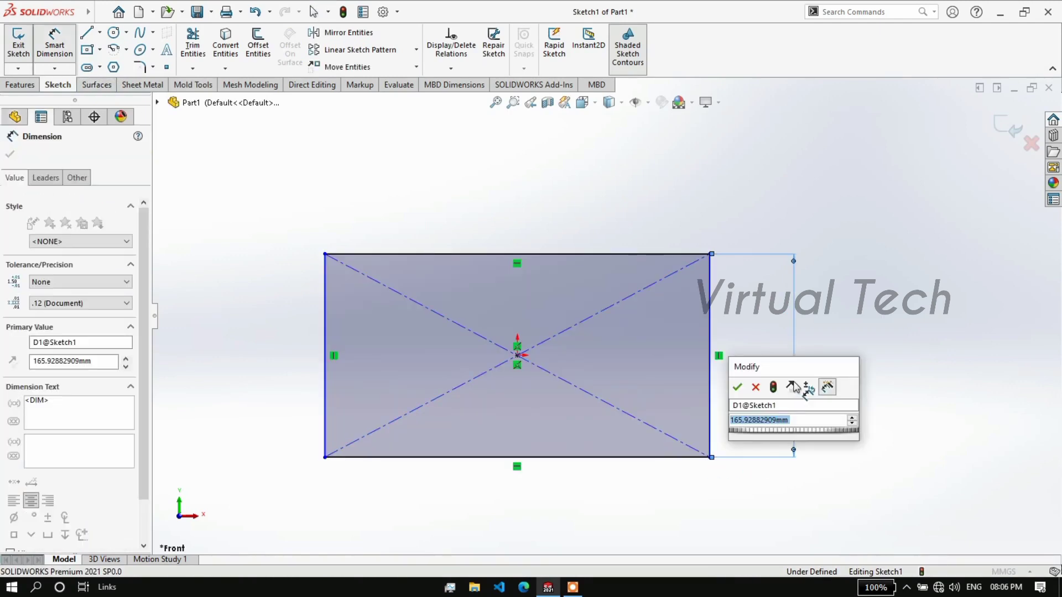
{"action": "type", "text": "5"}
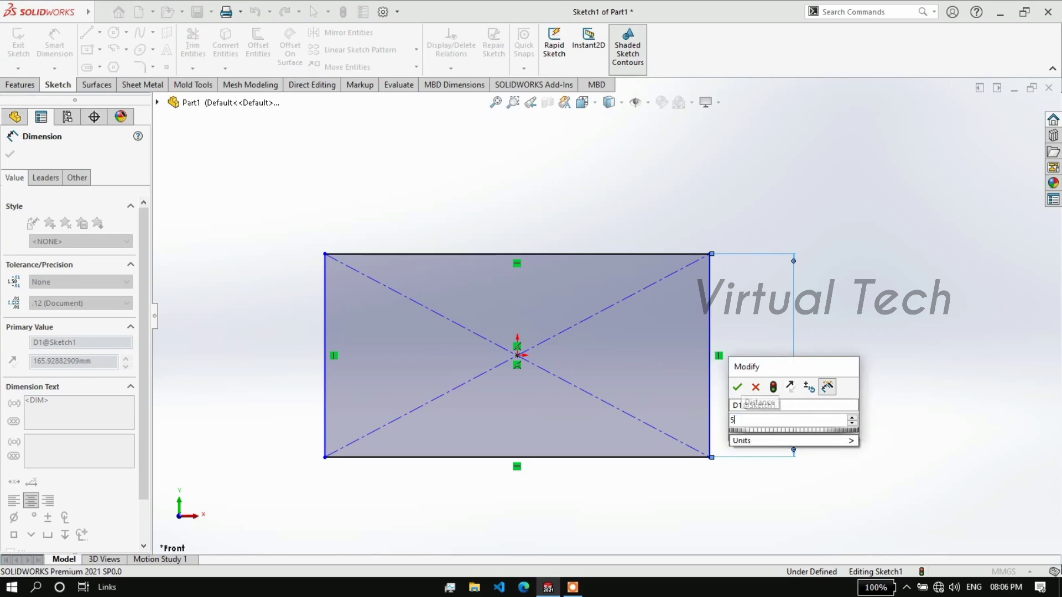
{"action": "type", "text": "0"}
{"action": "key", "text": "Return"}
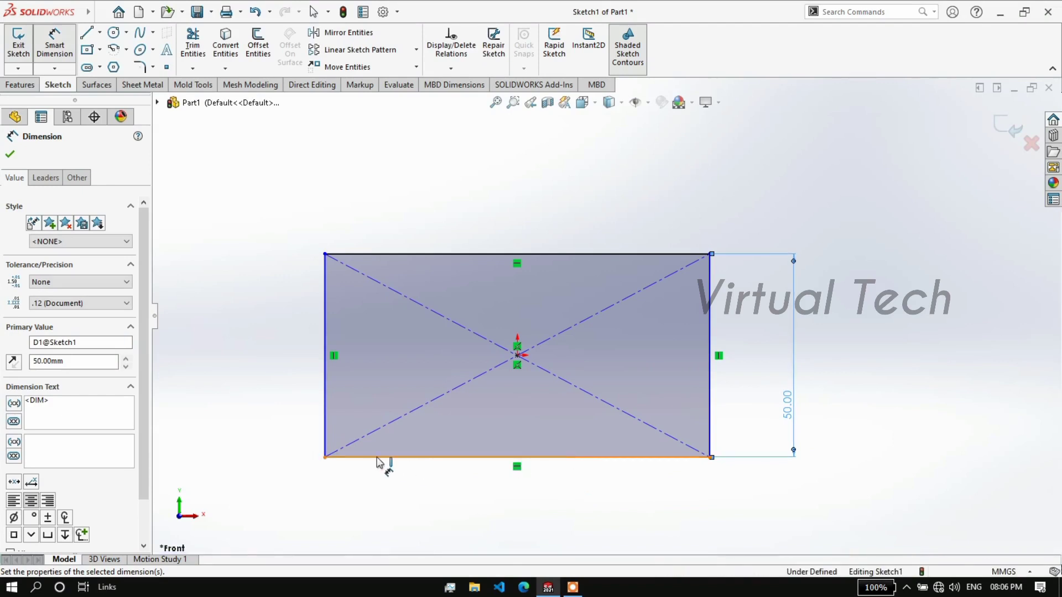
{"action": "left_click", "coordinate": [581, 466]}
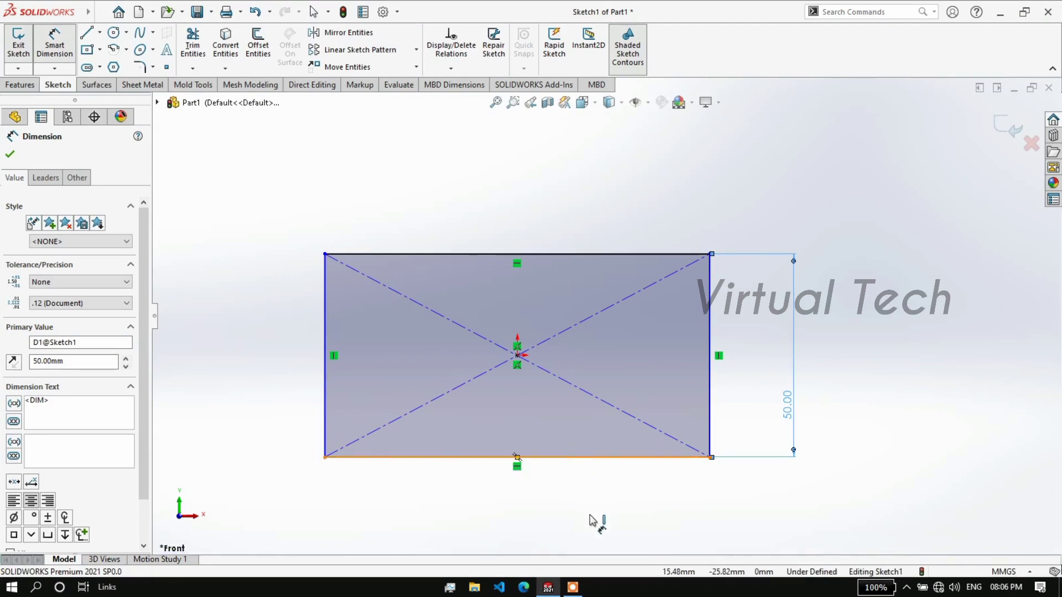
{"action": "left_click", "coordinate": [589, 517]}
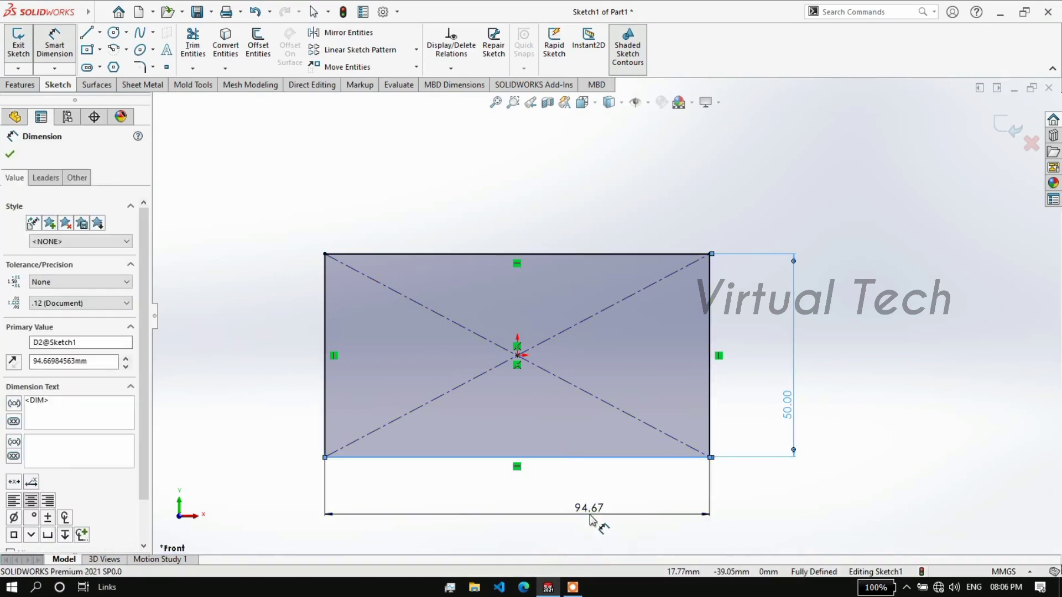
{"action": "type", "text": "100"}
{"action": "key", "text": "Return"}
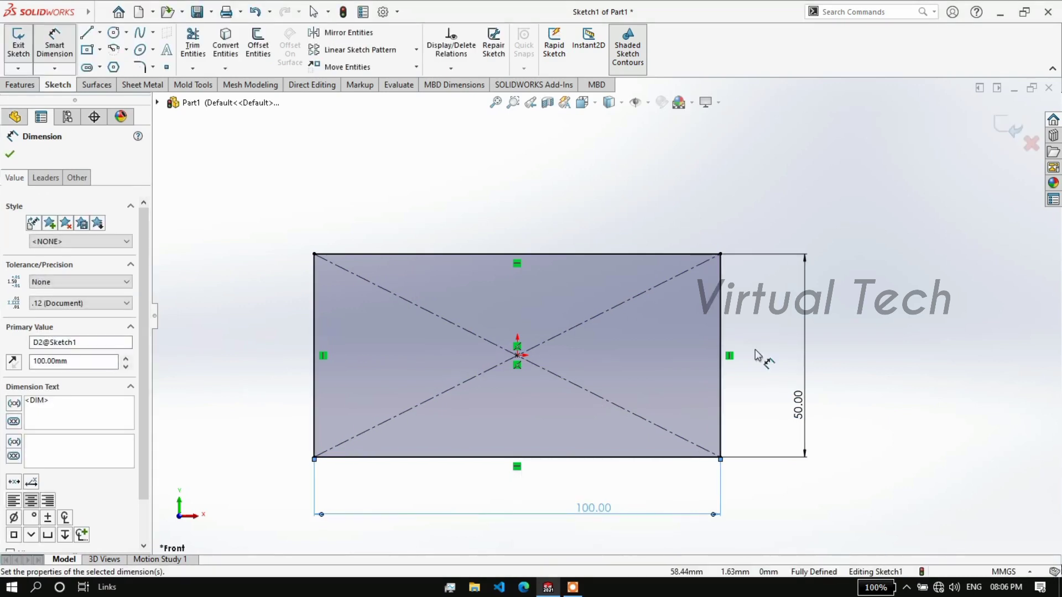
{"action": "left_click", "coordinate": [21, 85]}
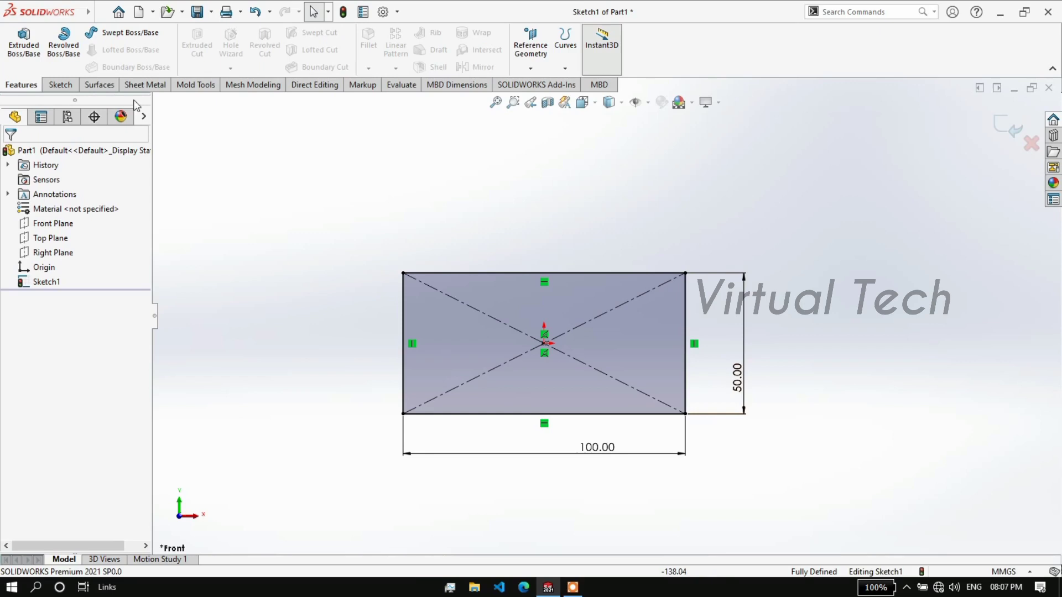
Step: Extrude the 100 × 50 mm rectangle 30 mm blind as Boss-Extrude1
{"action": "left_click", "coordinate": [34, 59]}
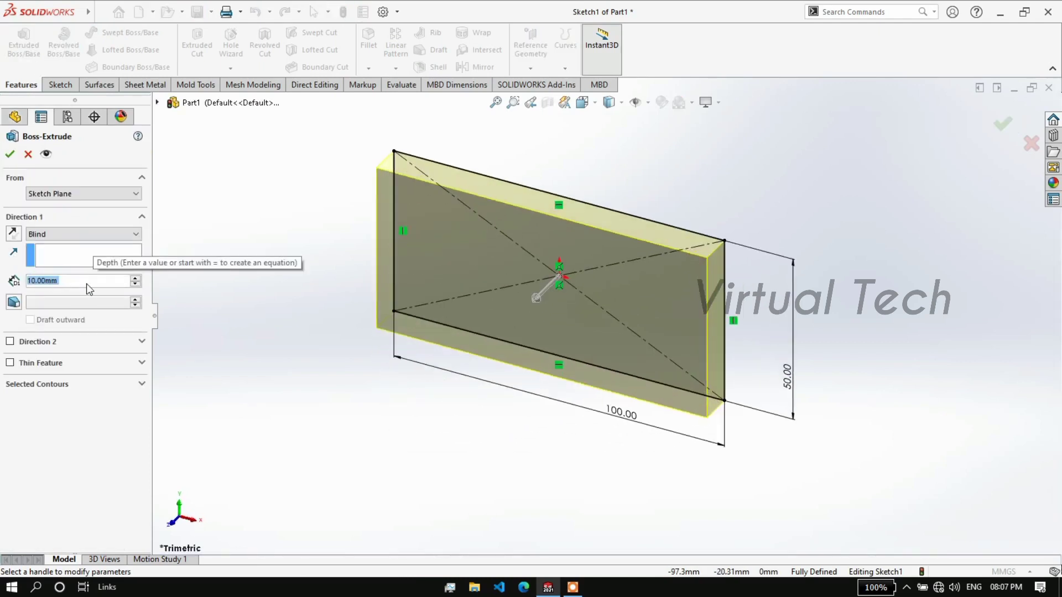
{"action": "type", "text": "3"}
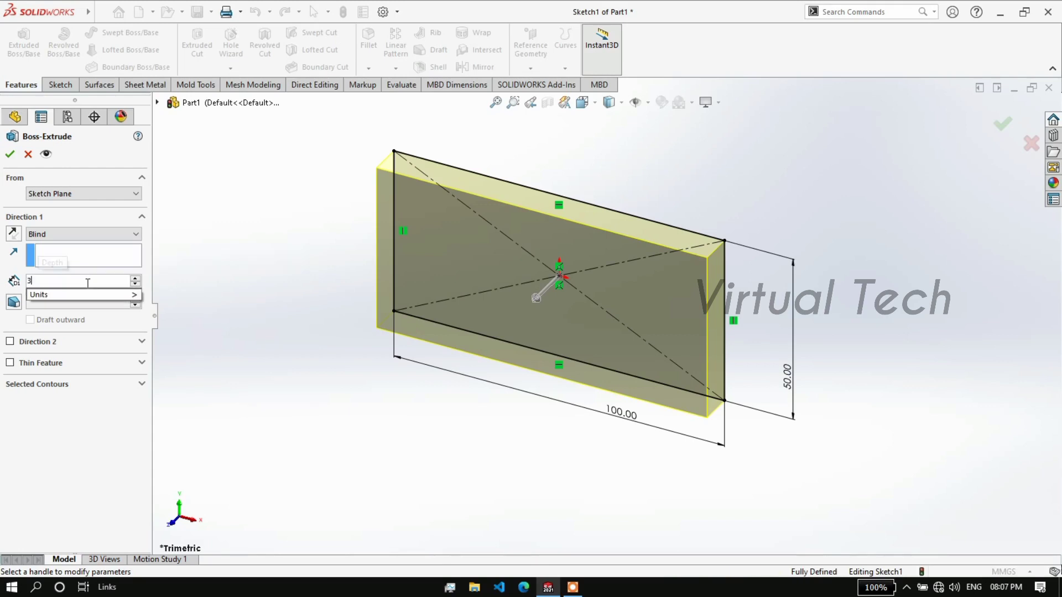
{"action": "type", "text": "0"}
{"action": "key", "text": "Return"}
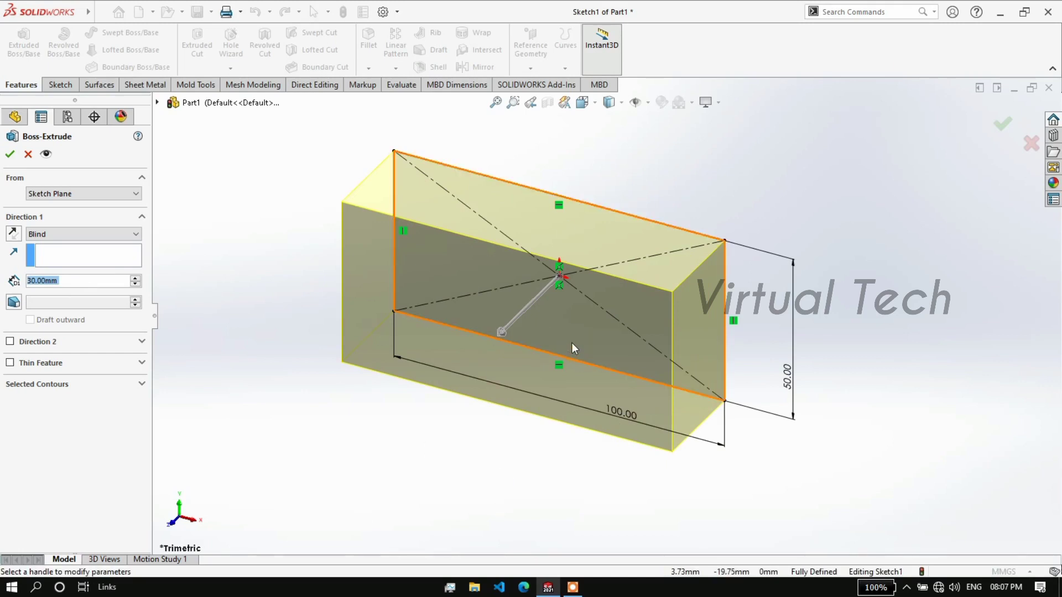
{"action": "left_click", "coordinate": [131, 383]}
{"action": "left_click", "coordinate": [131, 384]}
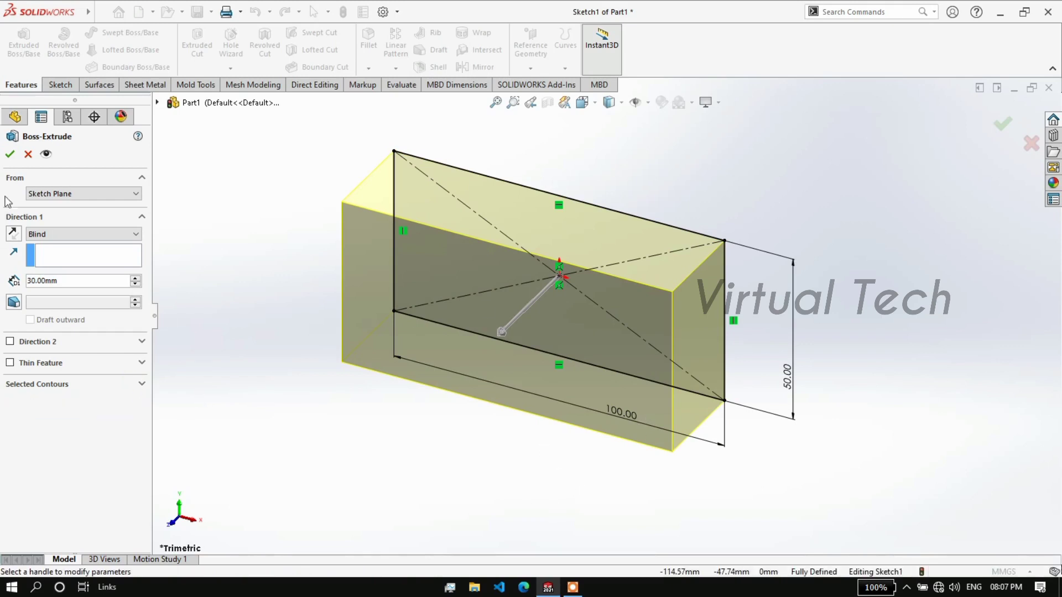
{"action": "left_click", "coordinate": [12, 154]}
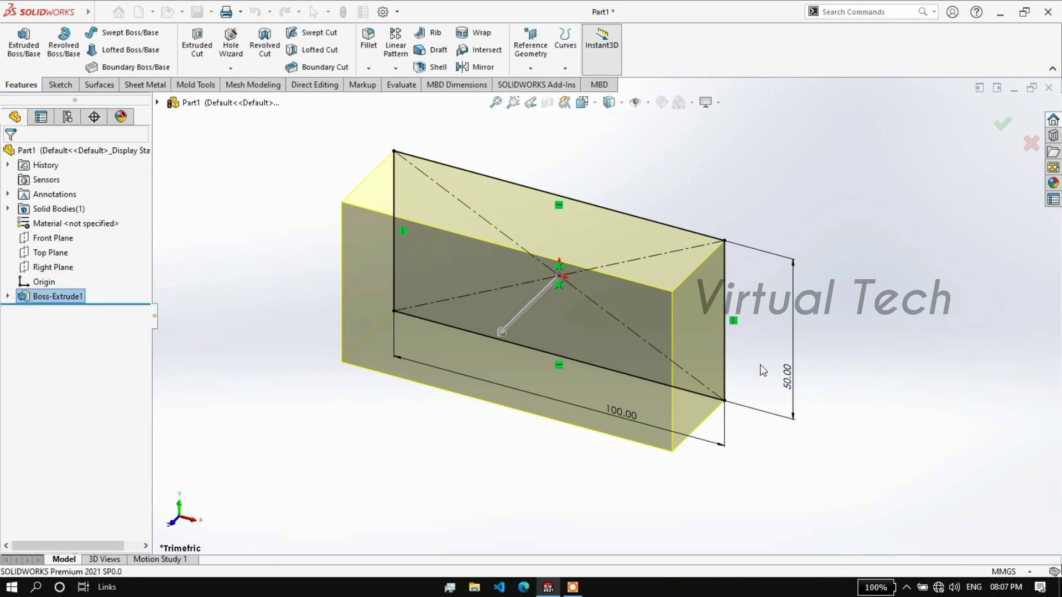
{"action": "left_click", "coordinate": [736, 336]}
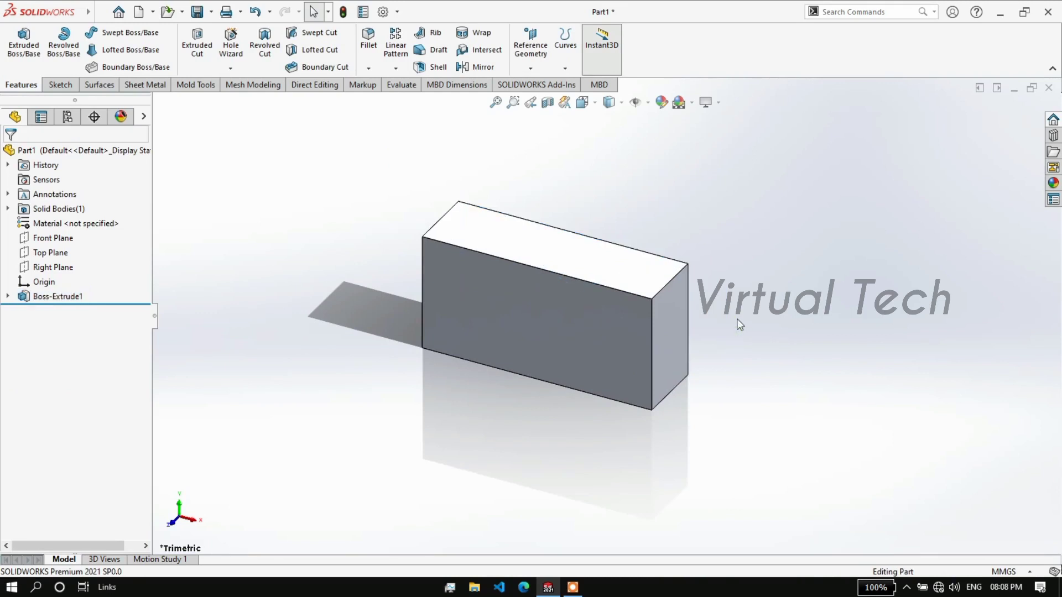
{"action": "middle_click_drag", "start_coordinate": [708, 330], "coordinate": [713, 328]}
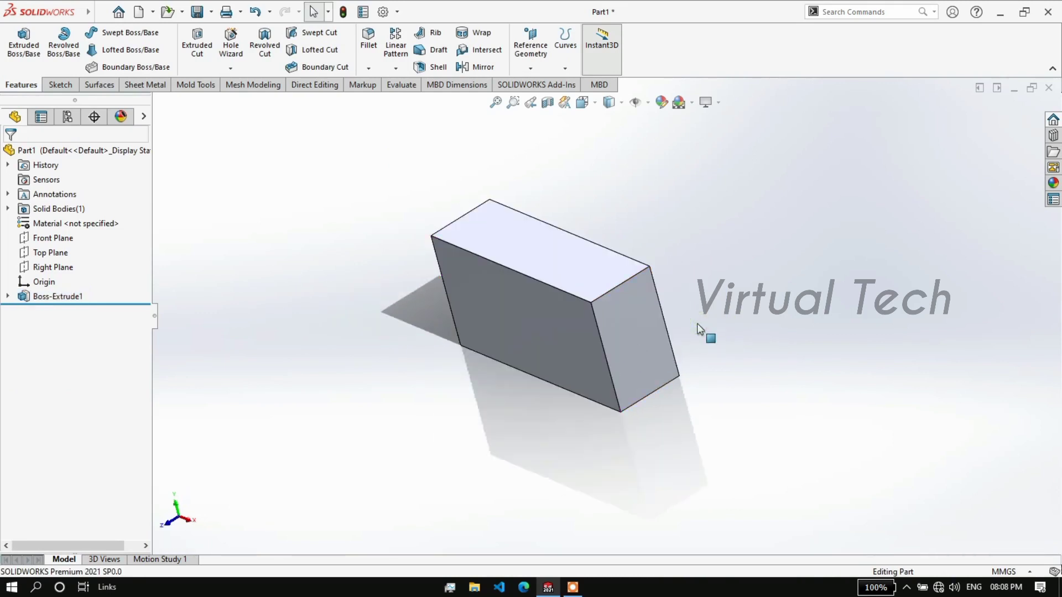
{"action": "mouse_move", "coordinate": [698, 330]}
{"action": "middle_mouse_down"}
{"action": "mouse_move", "coordinate": [584, 566]}
{"action": "mouse_move", "coordinate": [699, 509]}
{"action": "mouse_move", "coordinate": [789, 509]}
{"action": "middle_mouse_up"}
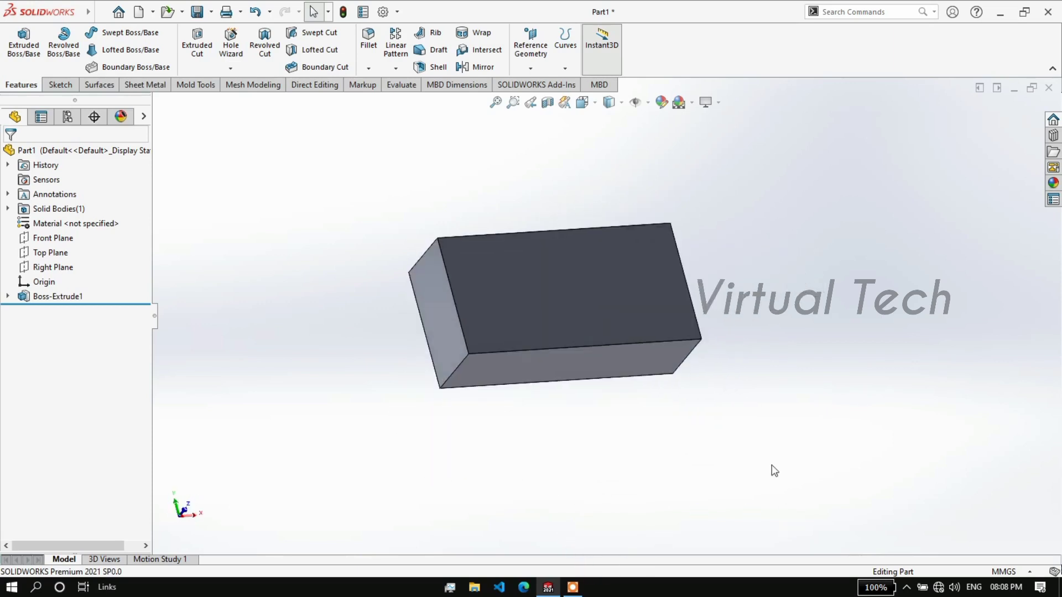
{"action": "mouse_move", "coordinate": [735, 340]}
{"action": "middle_mouse_down"}
{"action": "mouse_move", "coordinate": [735, 458]}
{"action": "mouse_move", "coordinate": [708, 494]}
{"action": "mouse_move", "coordinate": [603, 397]}
{"action": "mouse_move", "coordinate": [636, 384]}
{"action": "middle_mouse_up"}
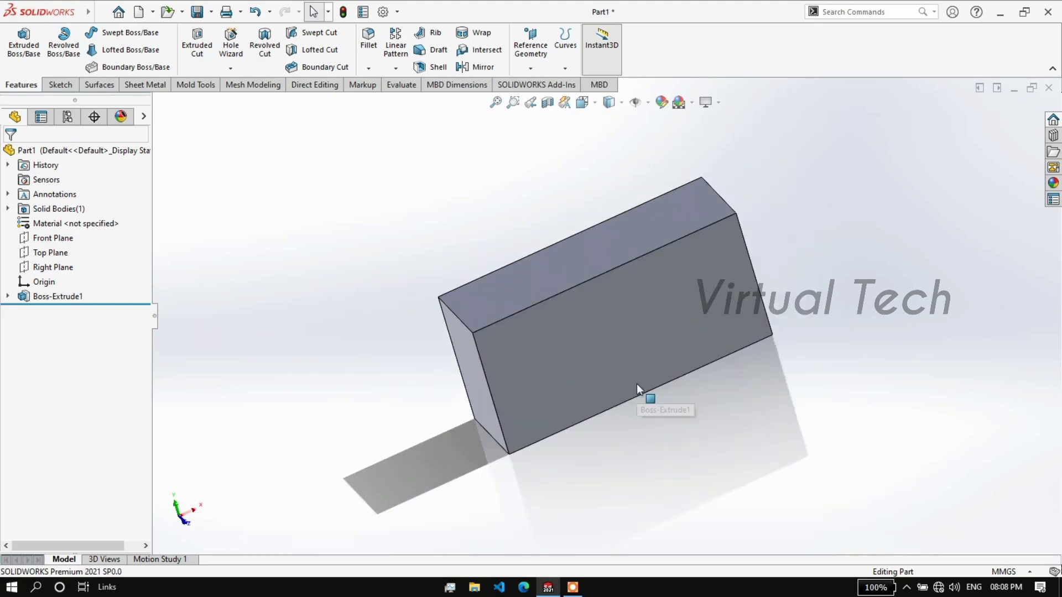
{"action": "middle_click_drag", "start_coordinate": [680, 274], "coordinate": [869, 222]}
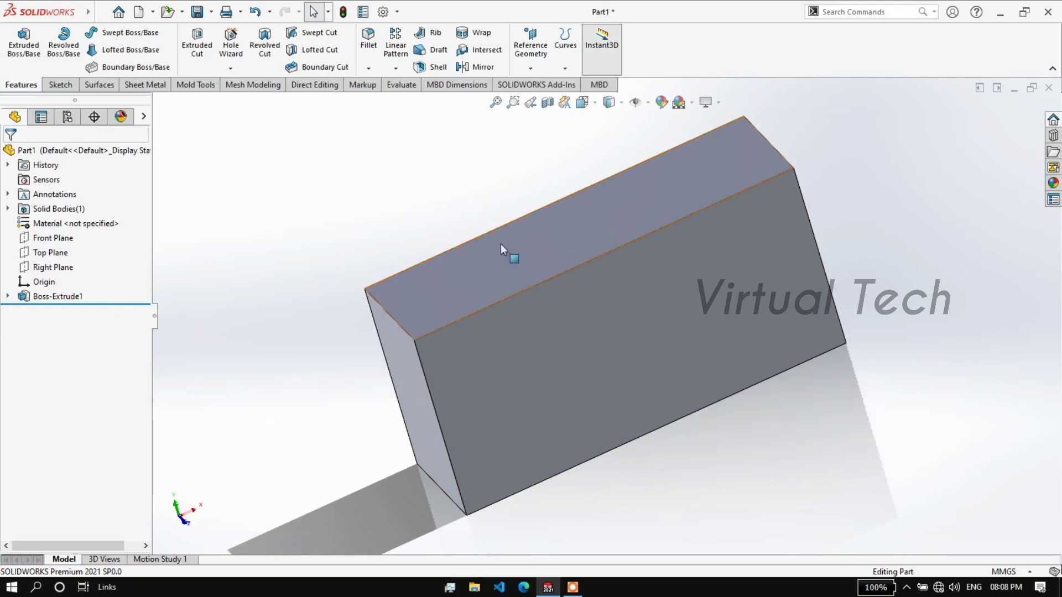
{"action": "key", "text": "z"}
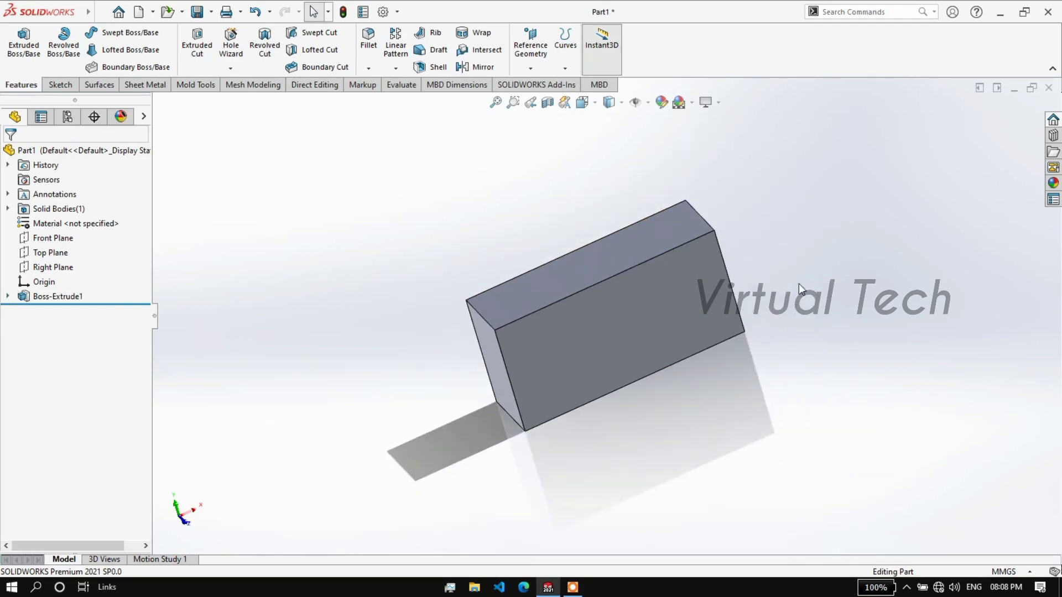